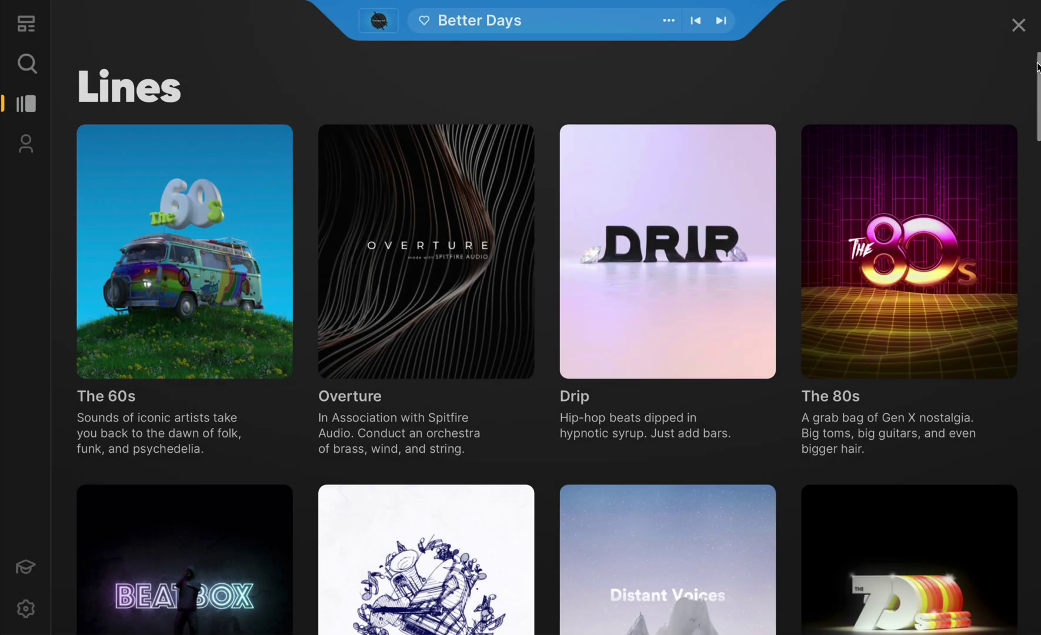
# - Open the Vocode line page and start downloading the Dark Angel kit
pyautogui.scroll(-4, 1038, 97)
pyautogui.moveTo(1038, 97); pyautogui.dragTo(1033, 174)
pyautogui.click(659, 153)
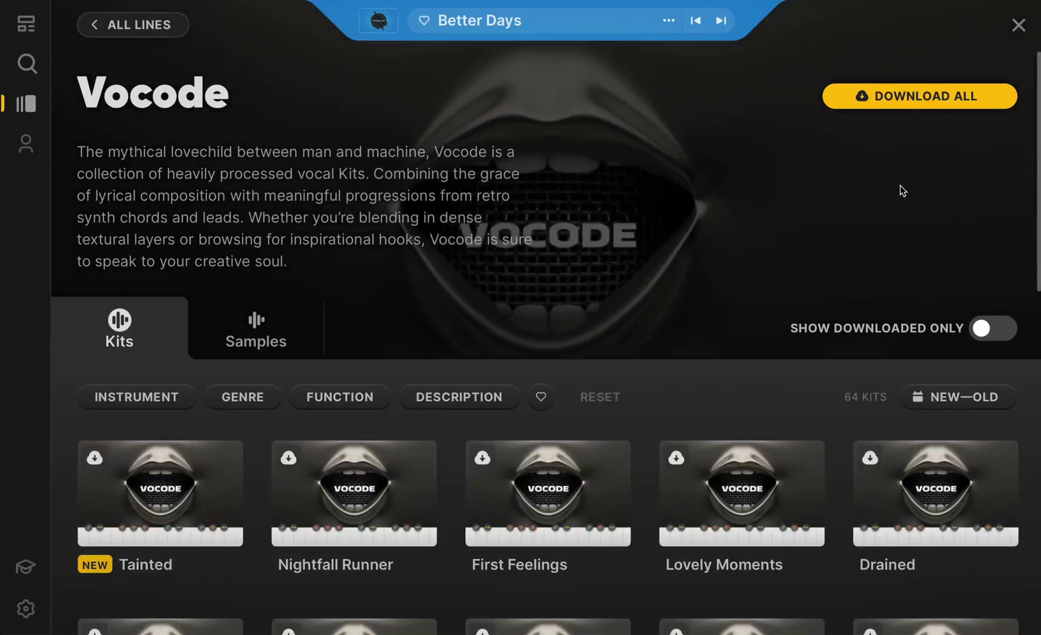
pyautogui.moveTo(1038, 116); pyautogui.dragTo(1038, 176)
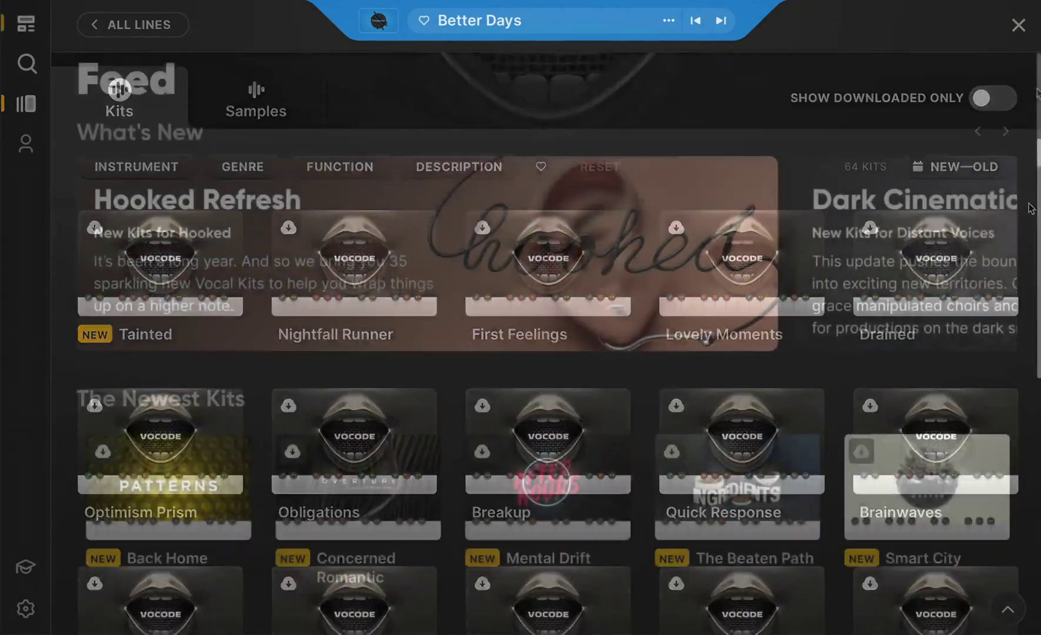
pyautogui.scroll(-6, 1037, 175)
pyautogui.moveTo(1036, 175); pyautogui.dragTo(1029, 209)
pyautogui.click(228, 303)
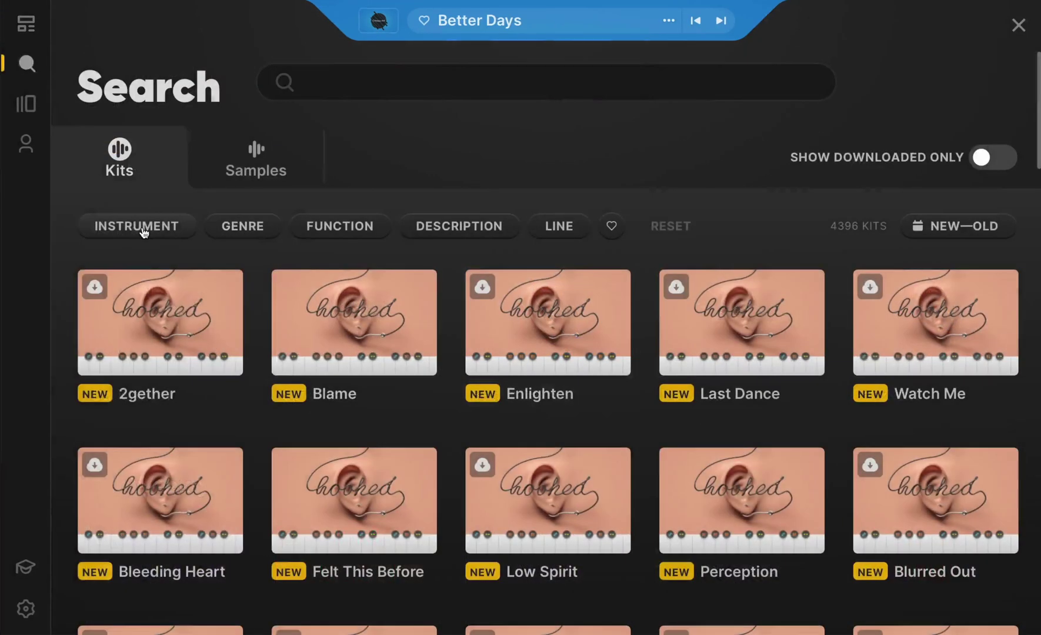
# - Filter kits to Guitar, then start a fresh search filtered to Bass with the keyword 'dark'
pyautogui.click(142, 229)
pyautogui.click(138, 399)
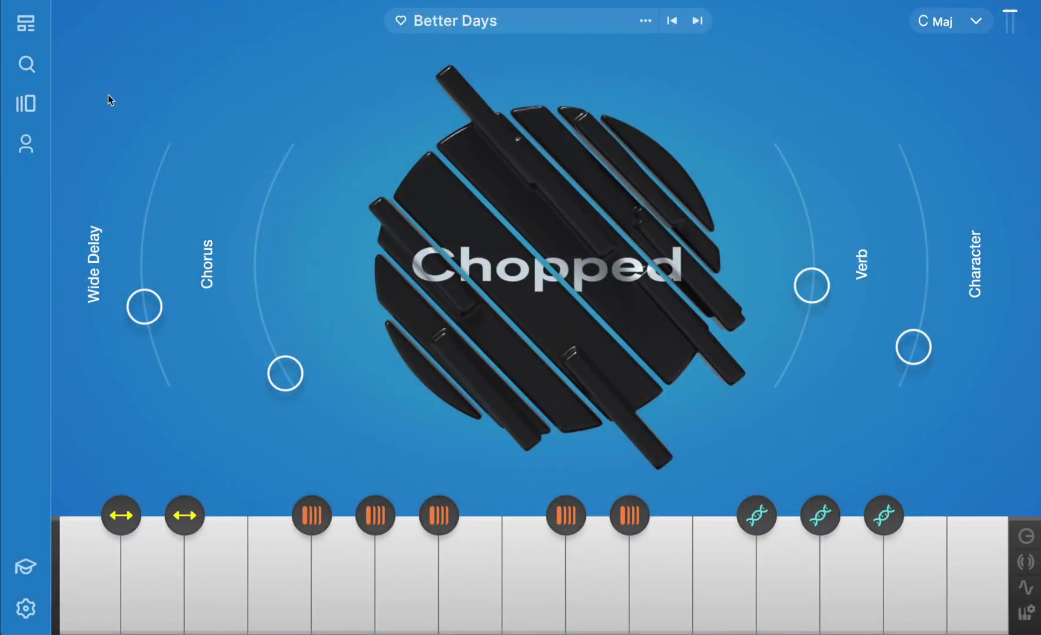
pyautogui.click(27, 64)
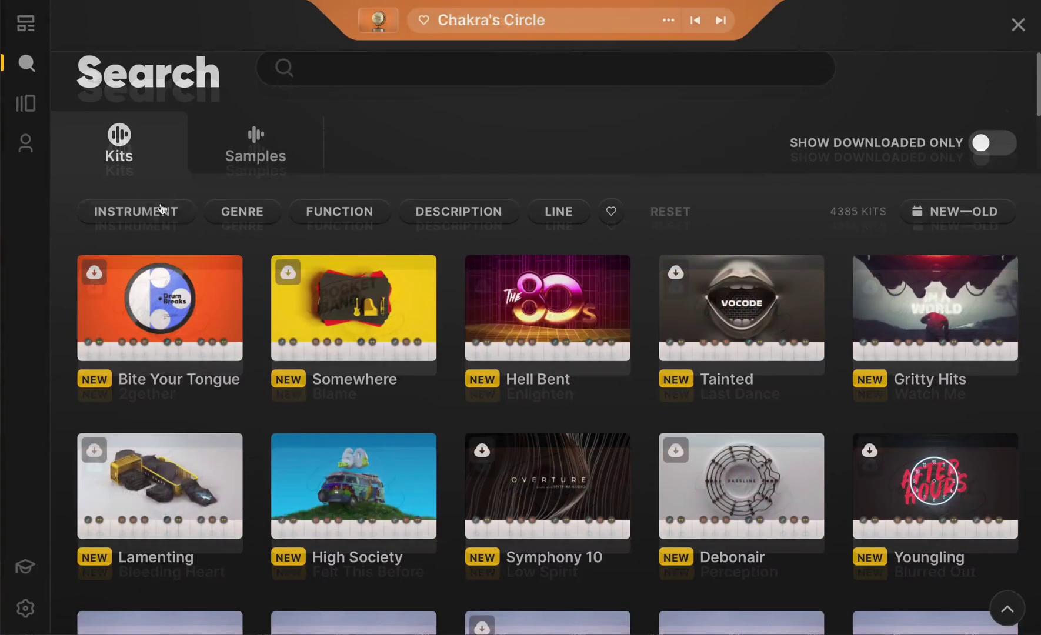
pyautogui.click(144, 210)
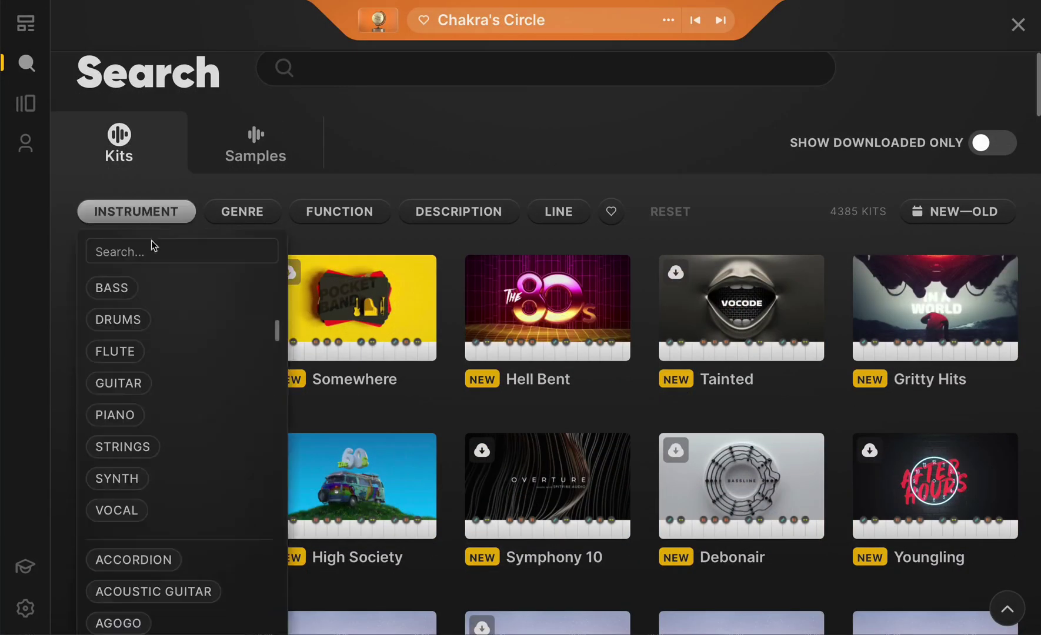
pyautogui.click(122, 289)
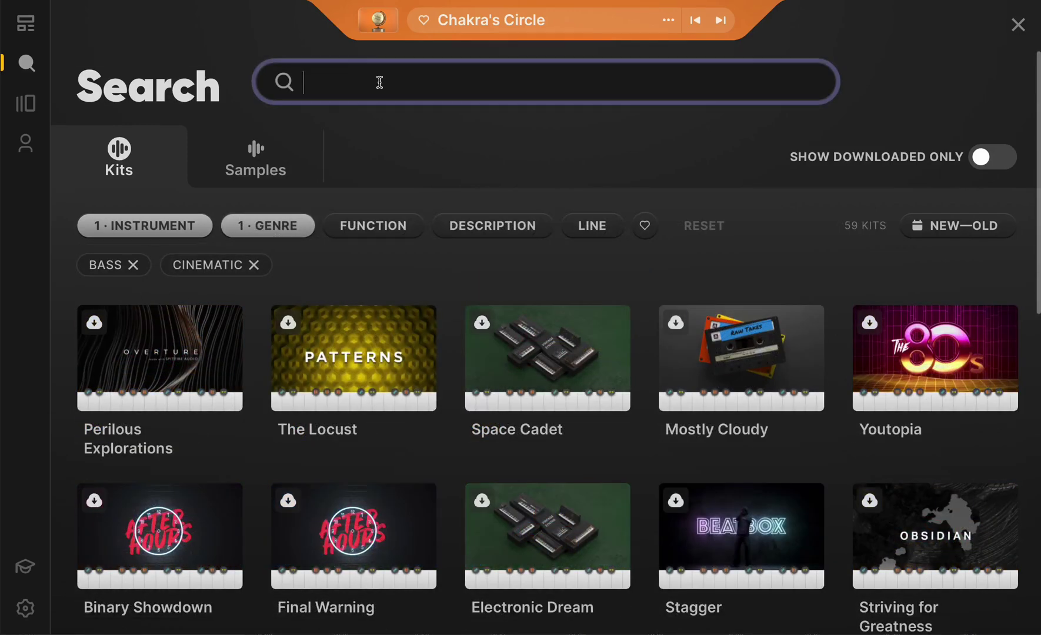
pyautogui.write('dark')
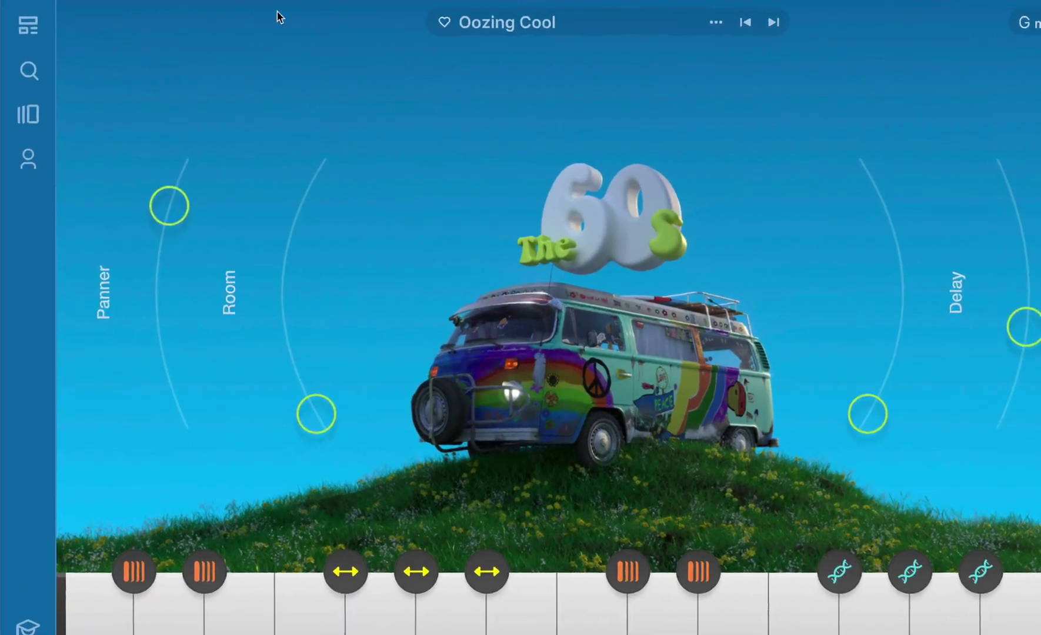
# - Close the browser to return to the Oozing Cool instrument view
pyautogui.moveTo(25, 24)
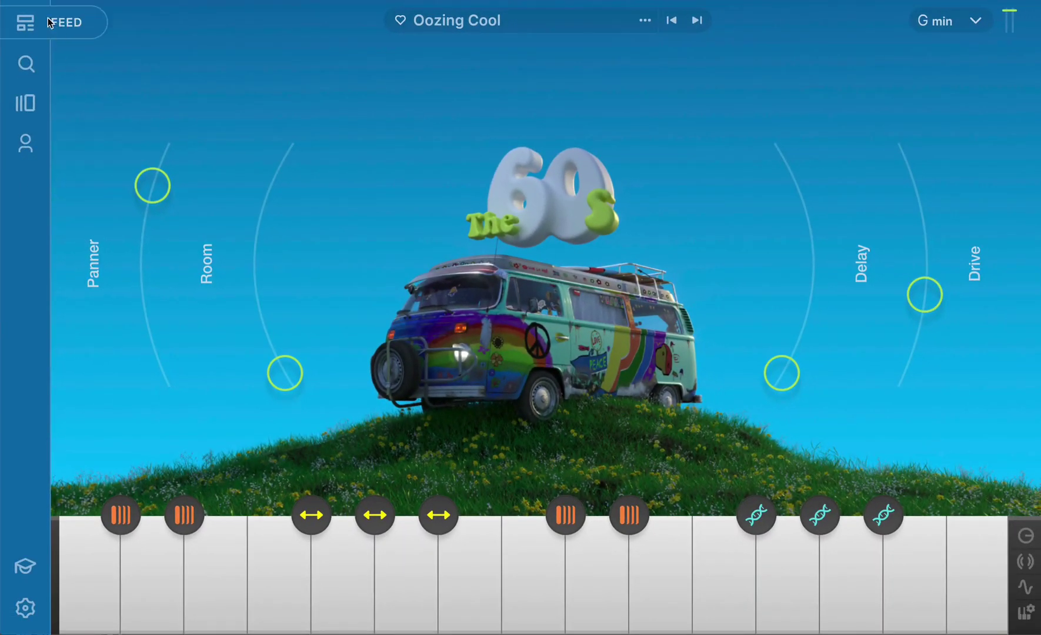
pyautogui.click(36, 16)
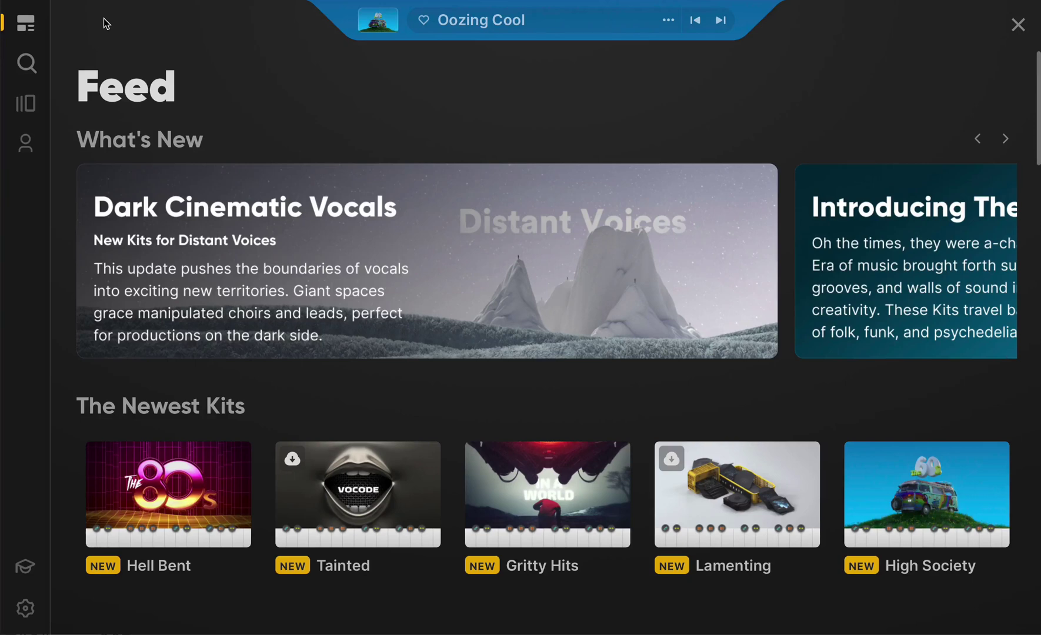
pyautogui.click(38, 59)
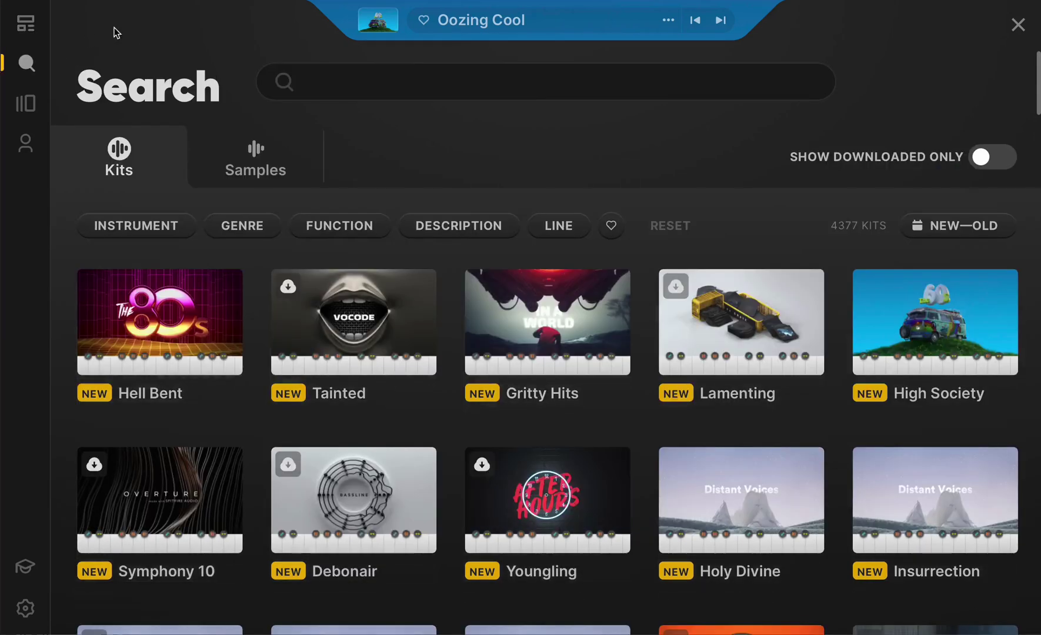
pyautogui.click(34, 100)
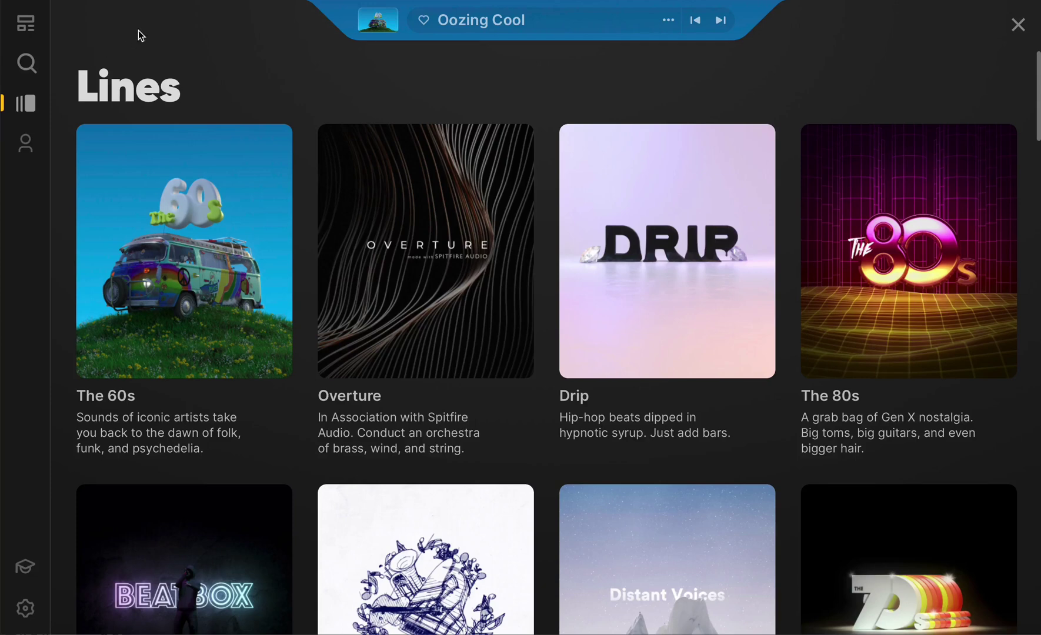
pyautogui.click(21, 151)
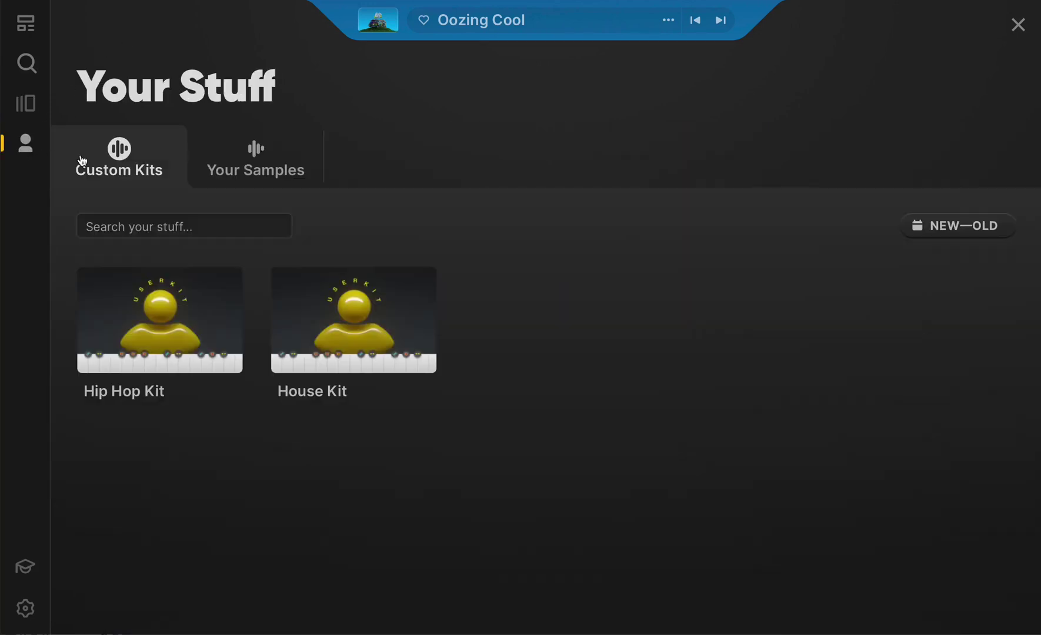
pyautogui.click(228, 154)
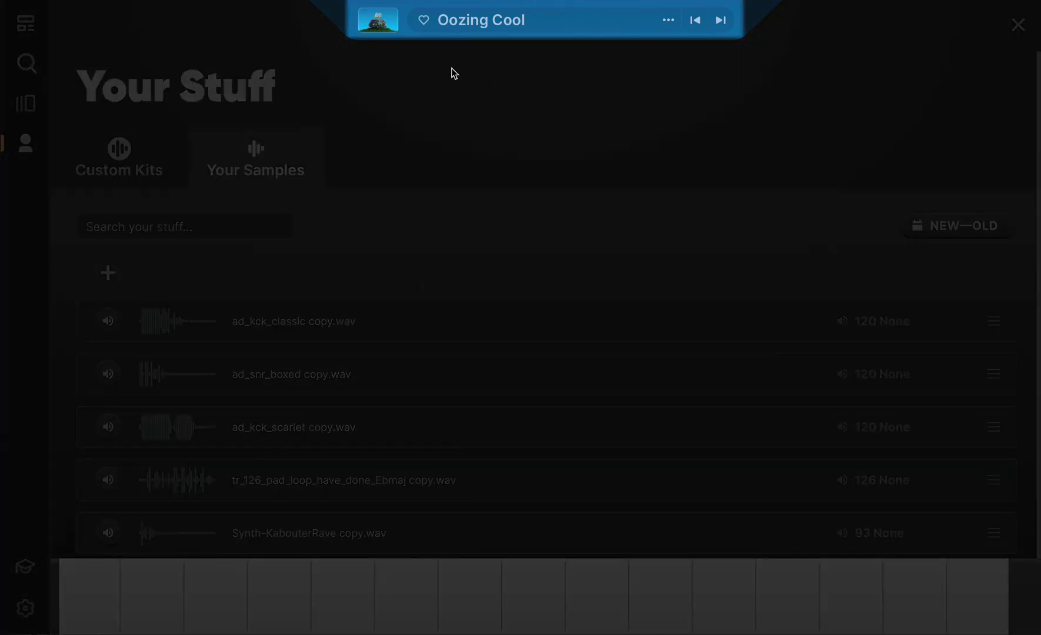
pyautogui.click(380, 23)
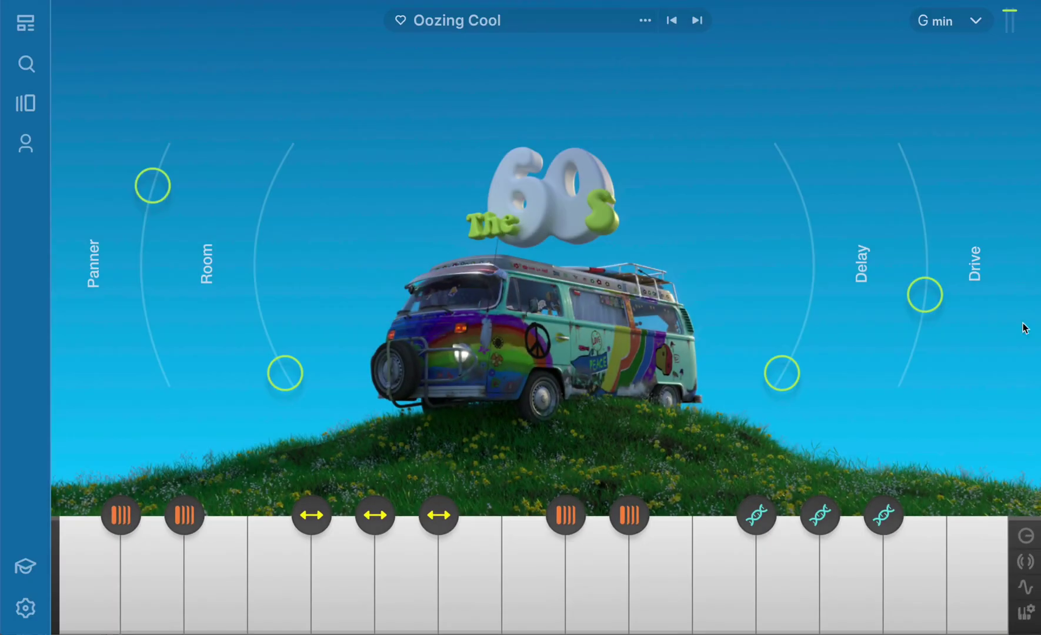
# - Open the Oozing Cool kit's mixer, then close it back to the macro view
pyautogui.click(1026, 534)
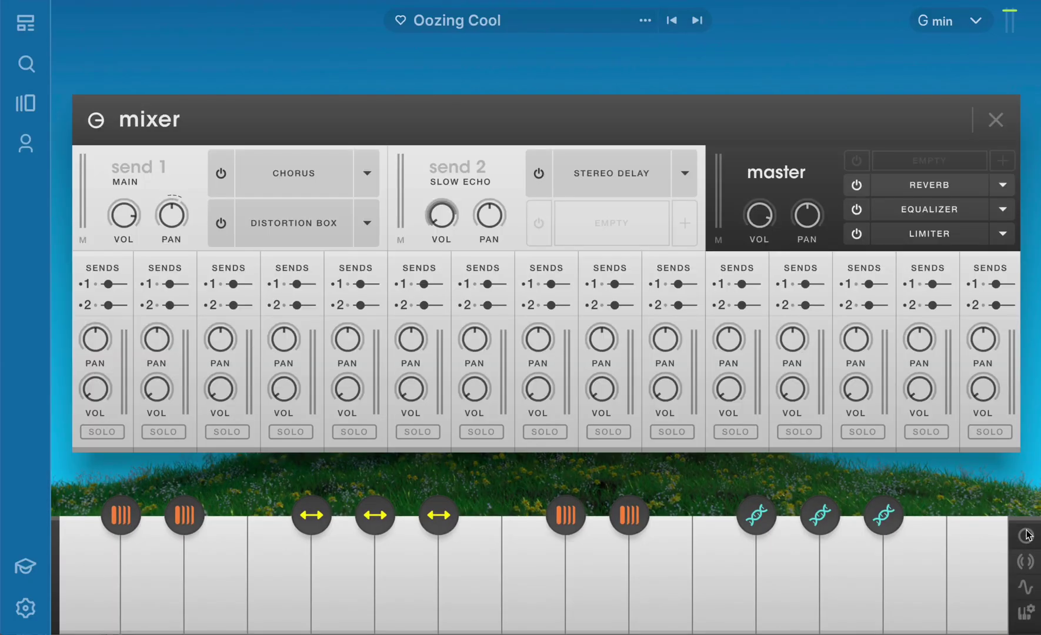
pyautogui.click(1025, 563)
pyautogui.click(1026, 564)
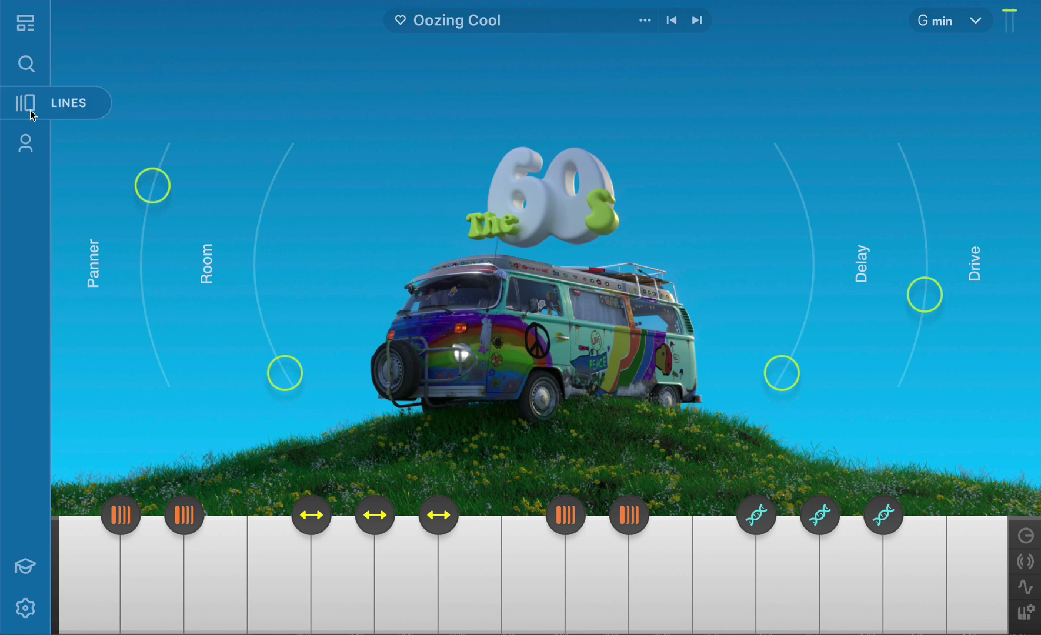
pyautogui.click(24, 66)
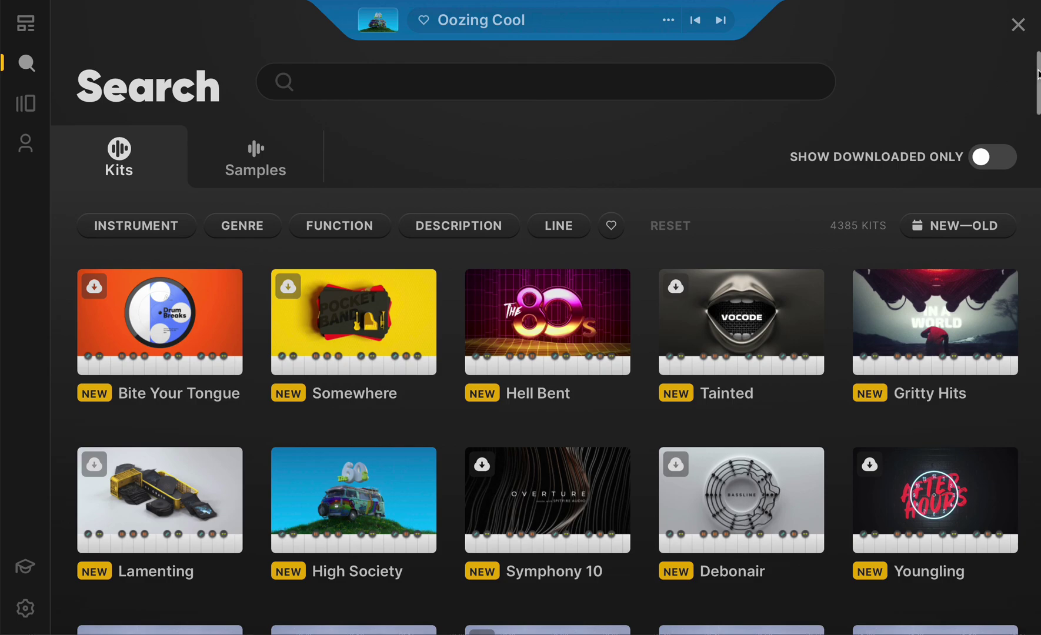
pyautogui.scroll(-1, 1038, 82)
pyautogui.moveTo(1038, 82)
pyautogui.mouseDown()
pyautogui.moveTo(1038, 121)
pyautogui.moveTo(1039, 62)
pyautogui.mouseUp()
pyautogui.click(298, 155)
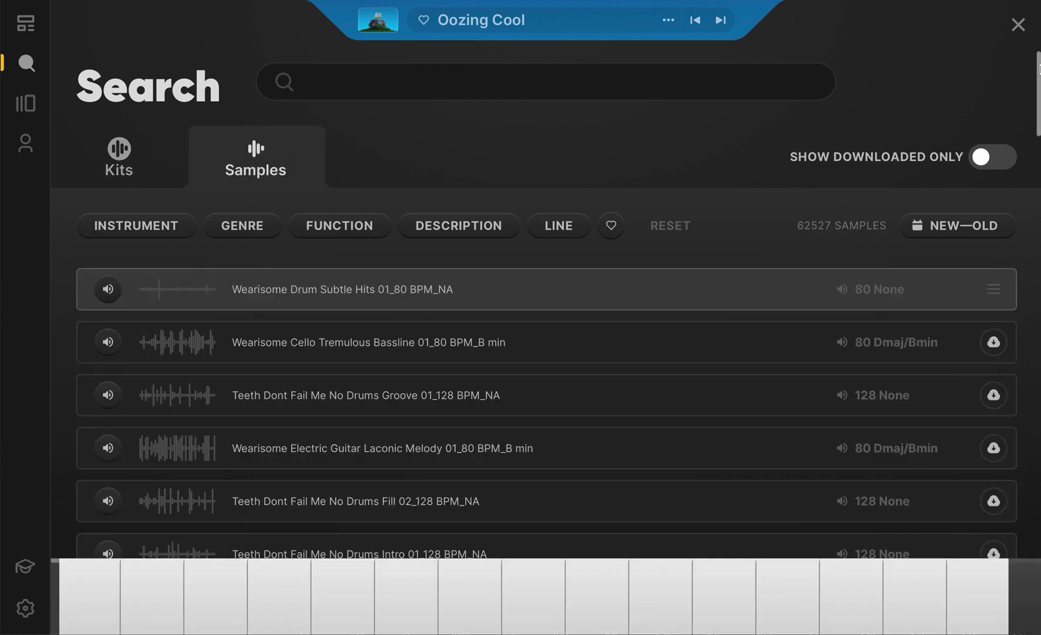
pyautogui.moveTo(1038, 66)
pyautogui.mouseDown()
pyautogui.moveTo(1038, 123)
pyautogui.moveTo(1038, 65)
pyautogui.mouseUp()
pyautogui.moveTo(994, 290); pyautogui.dragTo(151, 587)
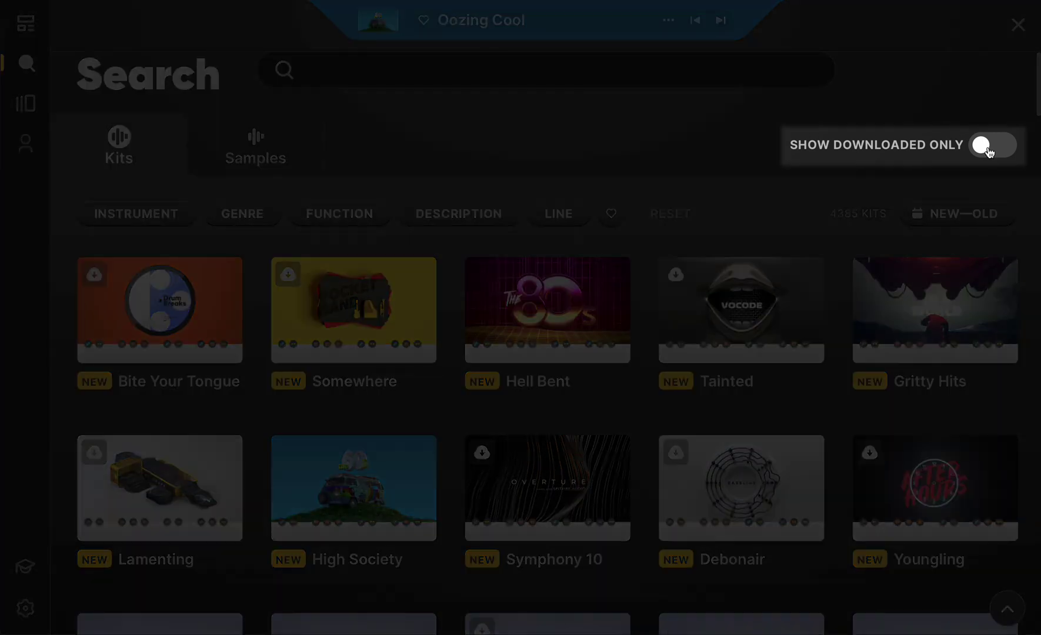
pyautogui.click(989, 152)
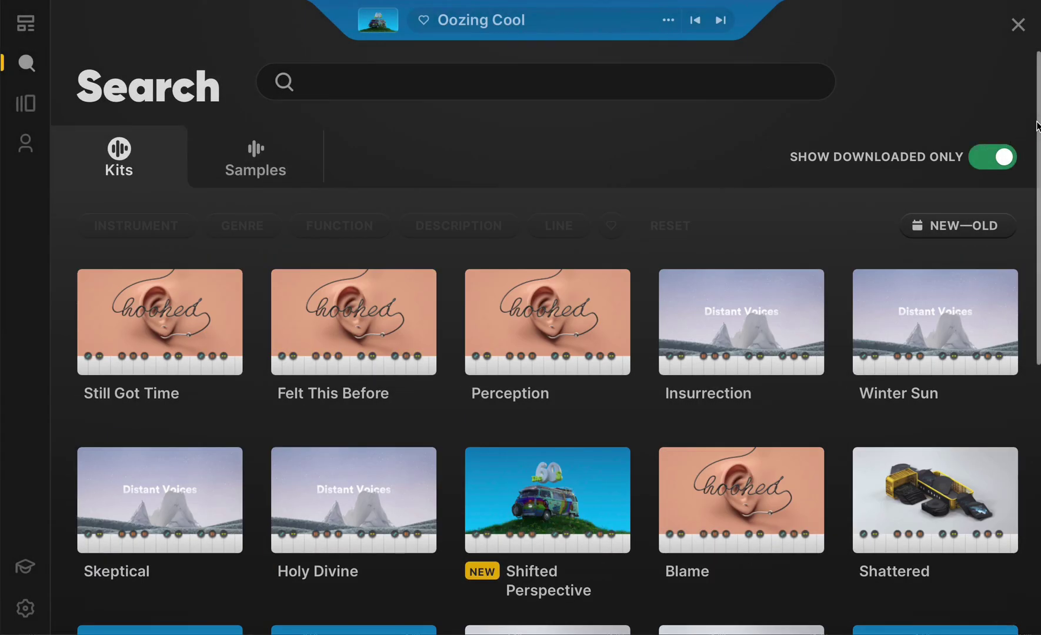
pyautogui.click(1001, 162)
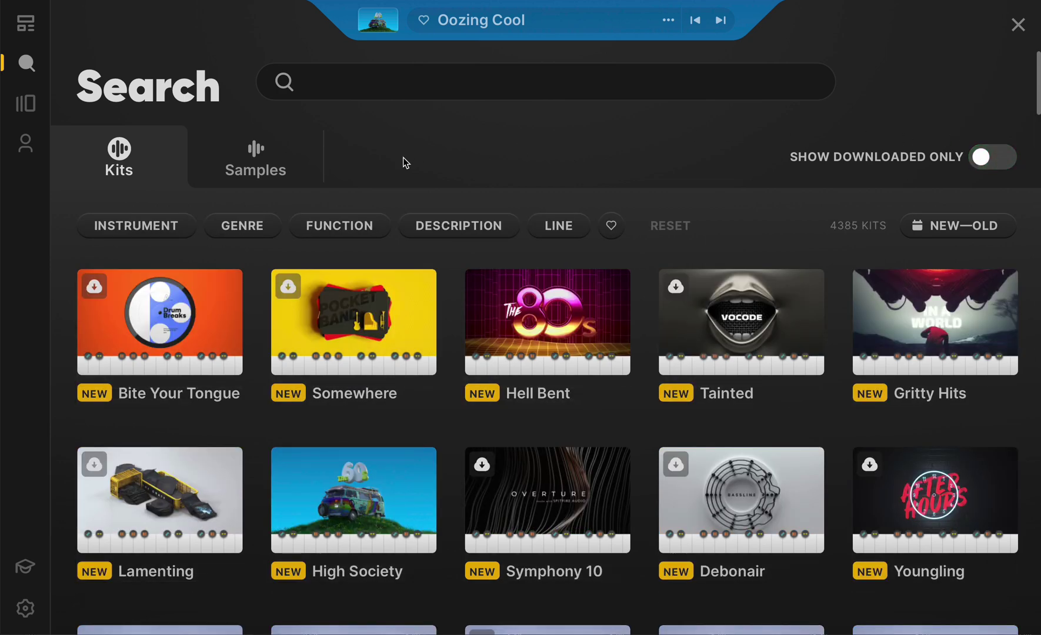
# - Search kits for the keyword 'epic'
pyautogui.click(359, 83)
pyautogui.write('epic')
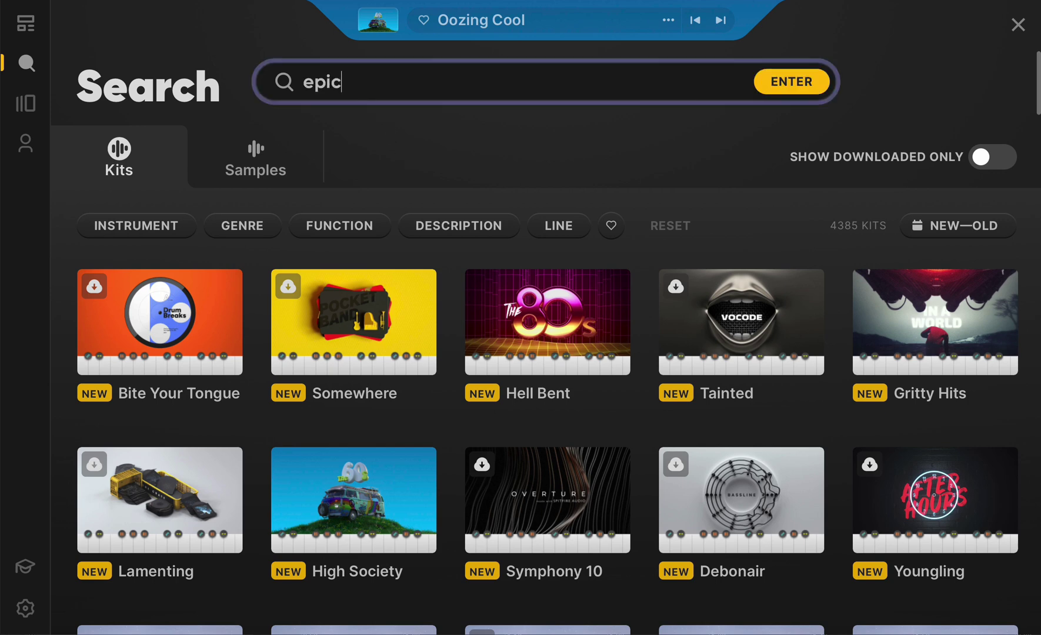
pyautogui.press('Return')
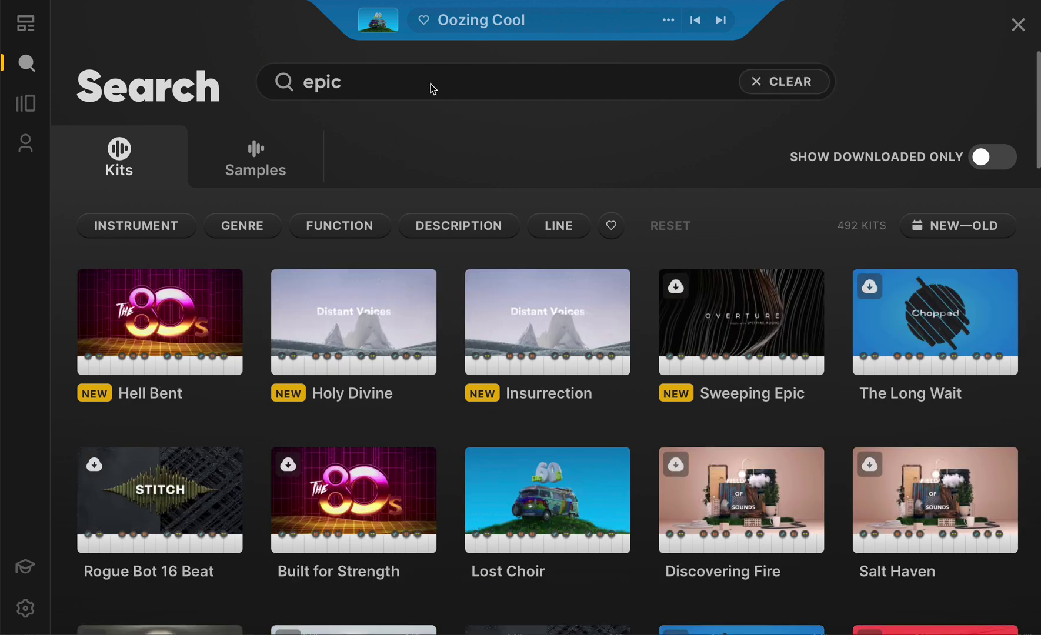
# - Download the Enceladus and Staying the Course kits, then return to the top of the kit results
pyautogui.moveTo(1038, 79); pyautogui.dragTo(1039, 324)
pyautogui.click(944, 335)
pyautogui.click(741, 332)
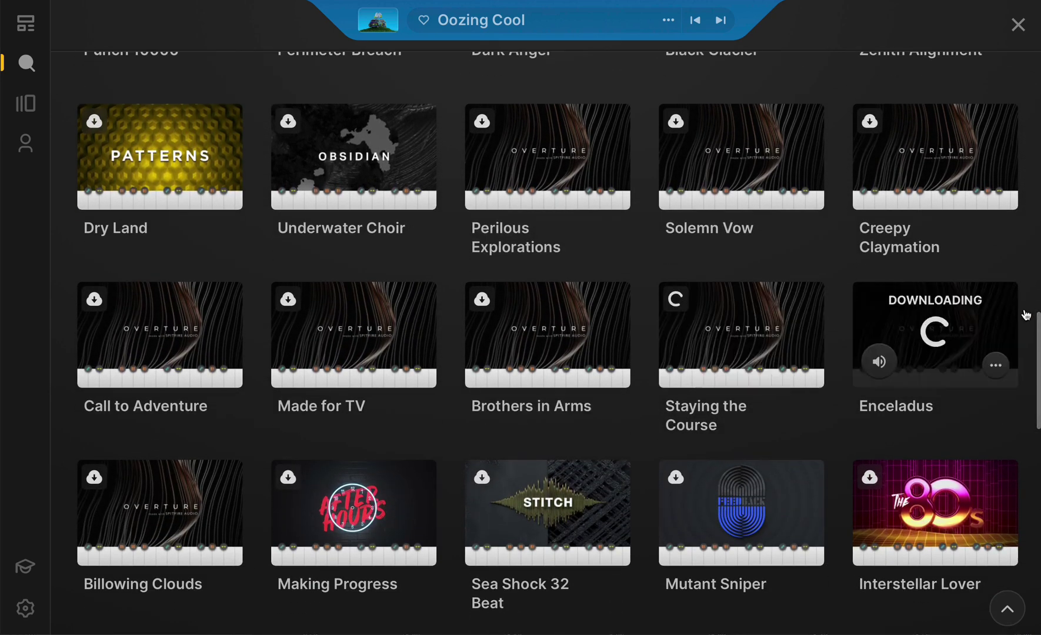
pyautogui.moveTo(1039, 324); pyautogui.dragTo(1037, 492)
pyautogui.click(1007, 610)
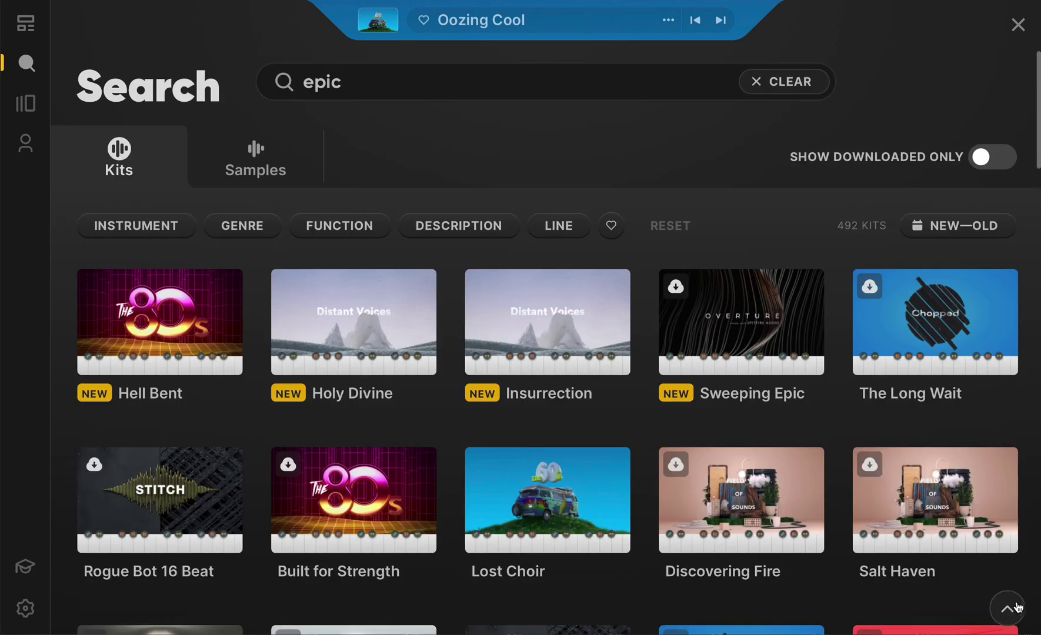
pyautogui.click(282, 184)
pyautogui.click(119, 156)
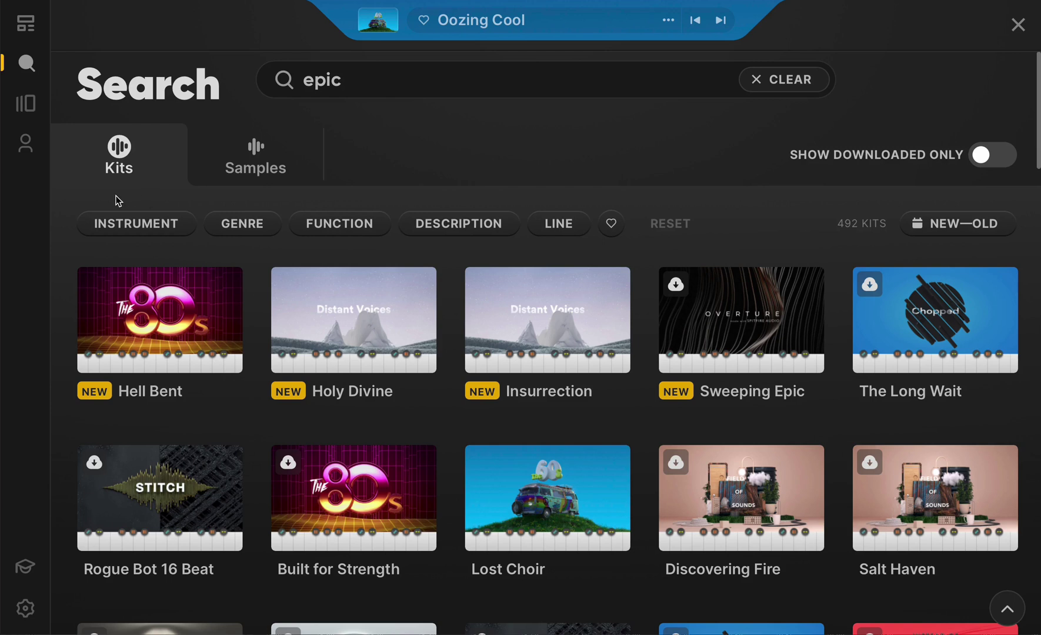
# - Preview the Instrument, Genre, Function, Description and Line filter lists
pyautogui.click(132, 227)
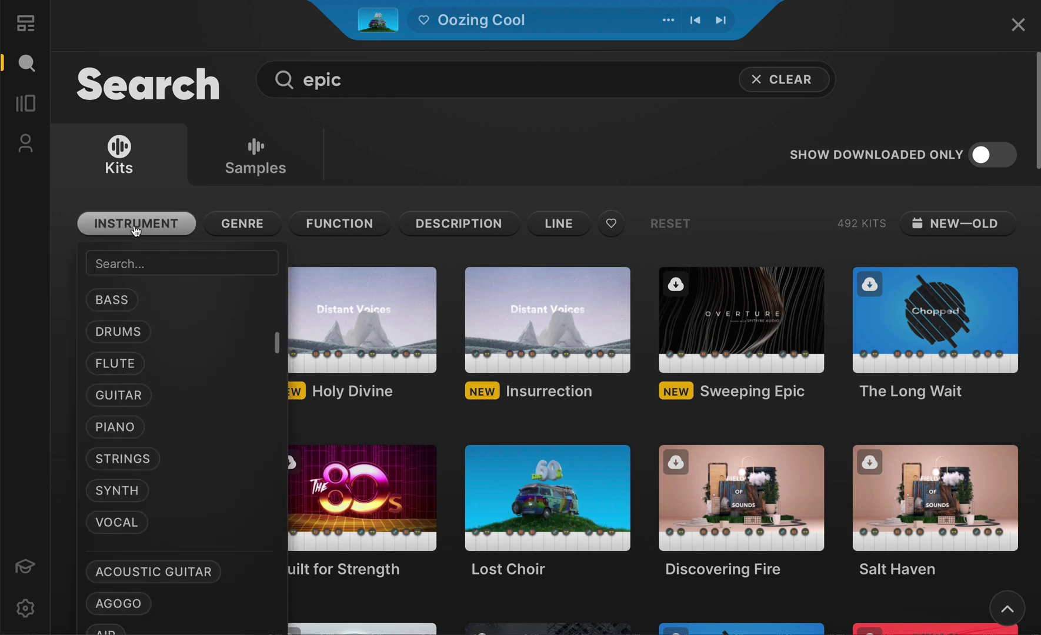
pyautogui.click(247, 226)
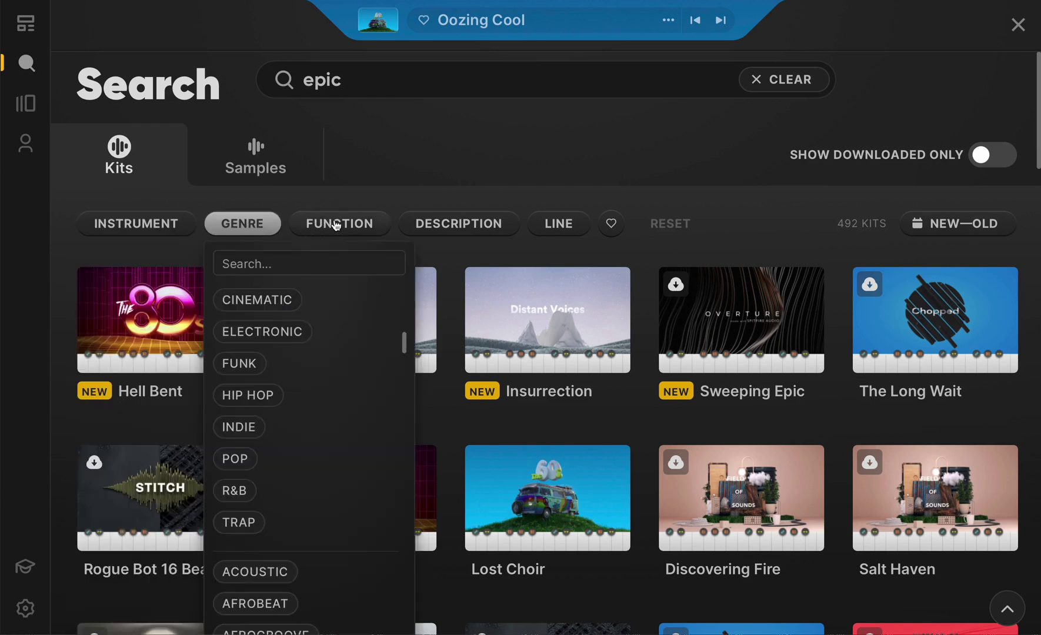
pyautogui.click(337, 226)
pyautogui.click(453, 224)
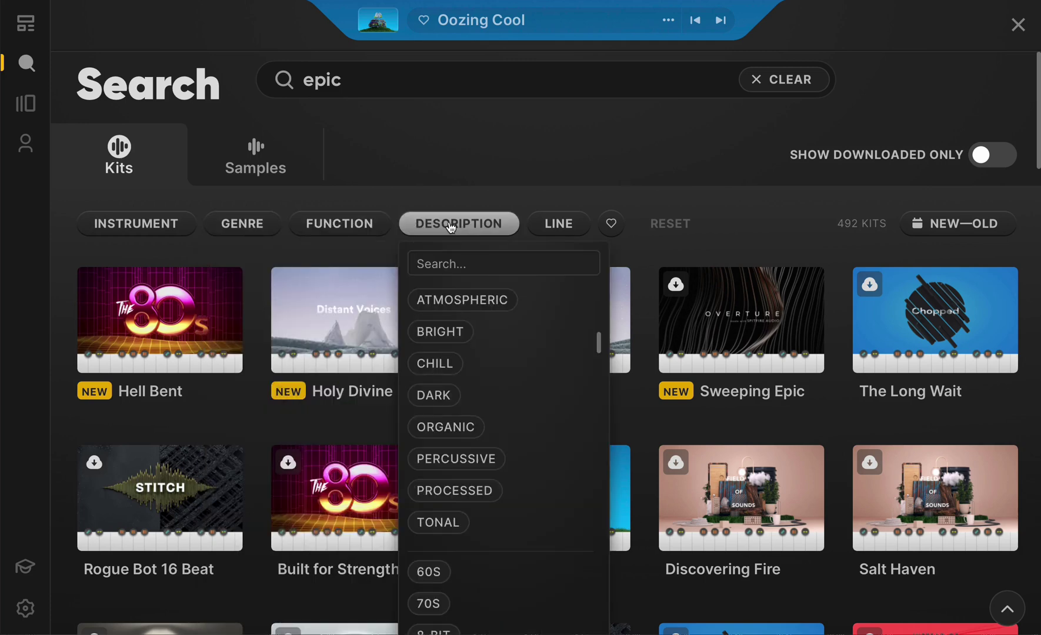
pyautogui.click(558, 225)
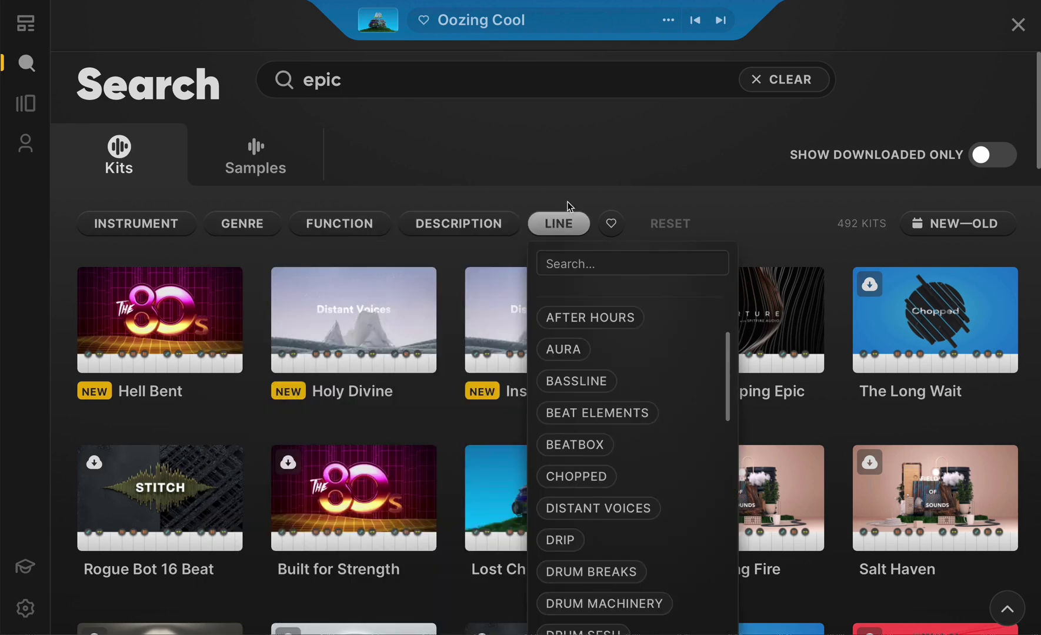
# - Filter the epic results to the Drums instrument, briefly adding then removing the Cinematic genre
pyautogui.click(143, 223)
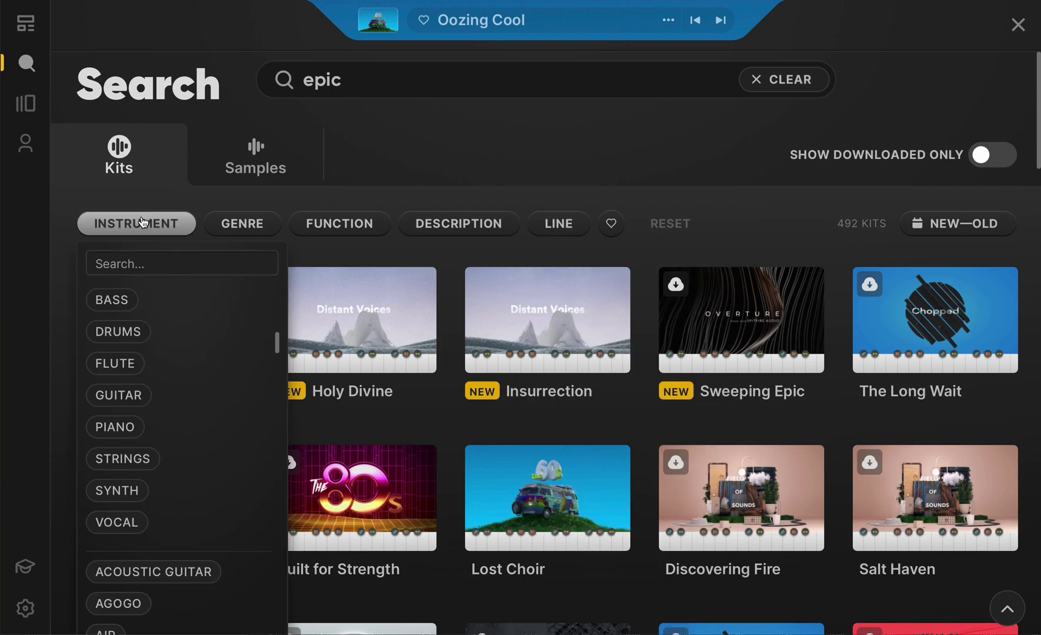
pyautogui.click(155, 257)
pyautogui.write('drums')
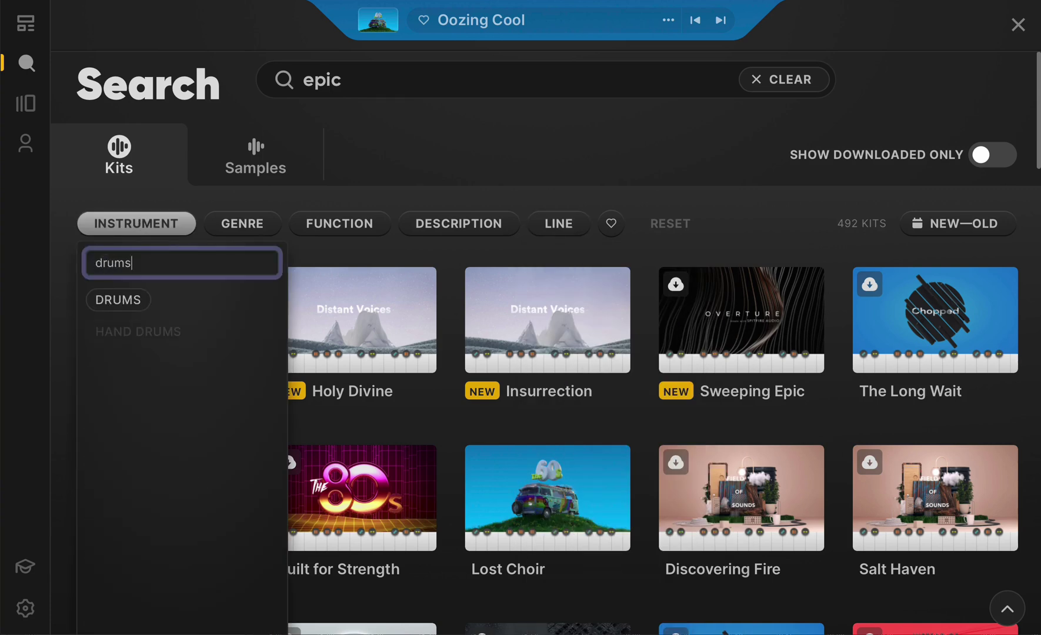
pyautogui.click(135, 310)
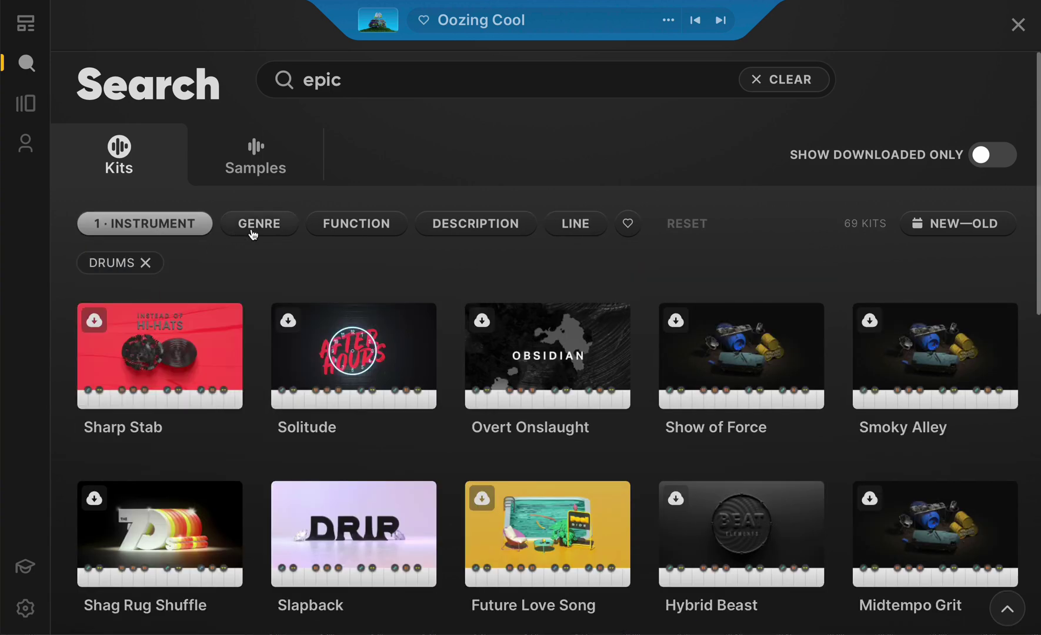
pyautogui.click(252, 234)
pyautogui.click(291, 305)
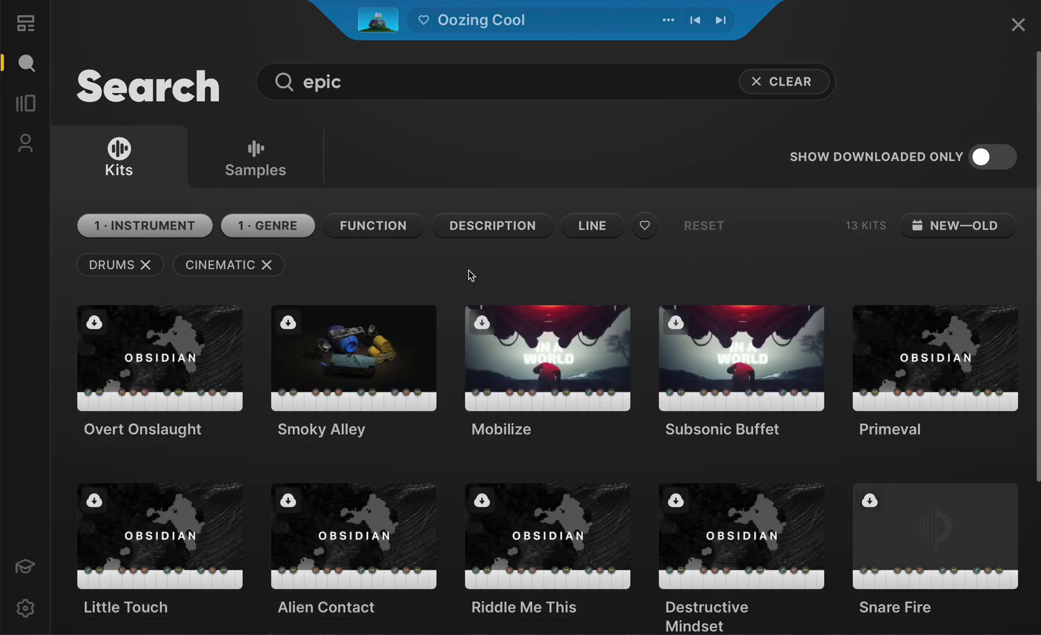
pyautogui.click(266, 265)
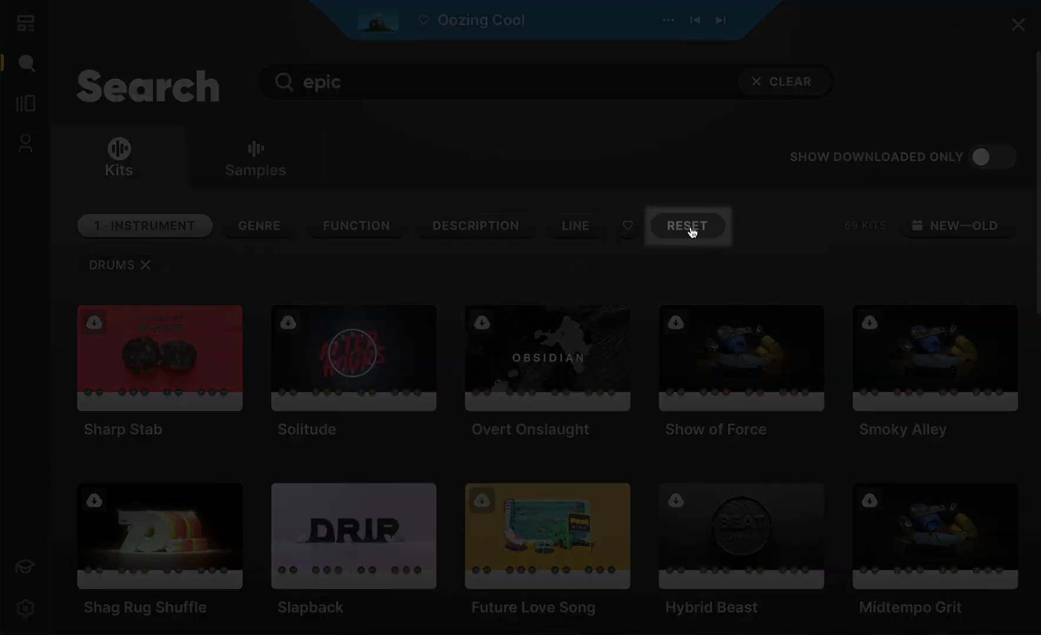
# - Reset the search and filters, then limit kits to the BEATBOX line via a 'beatbox' filter search
pyautogui.click(691, 229)
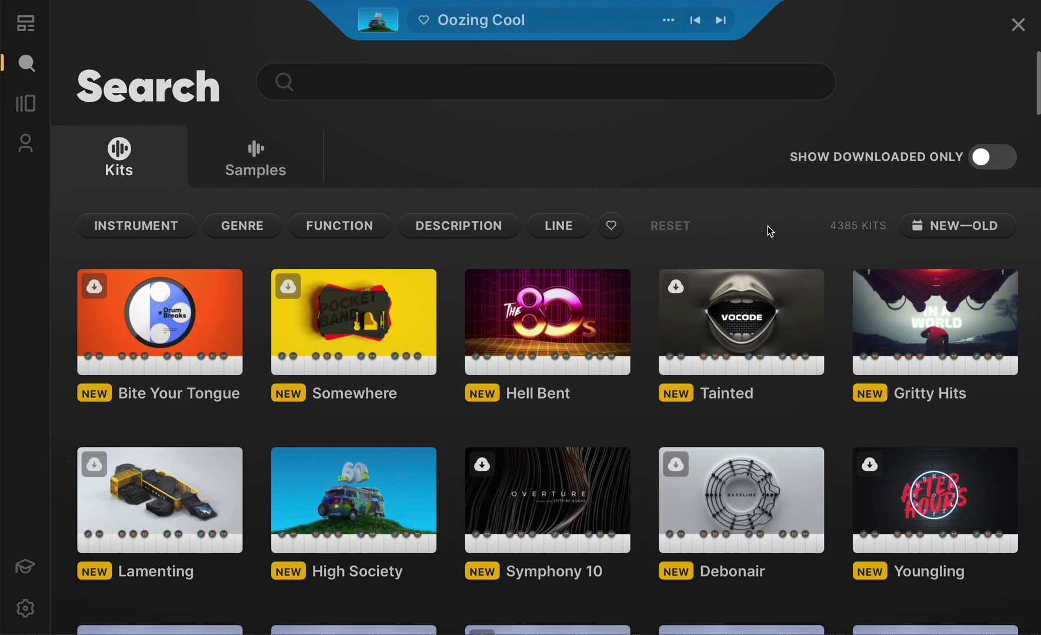
pyautogui.click(570, 225)
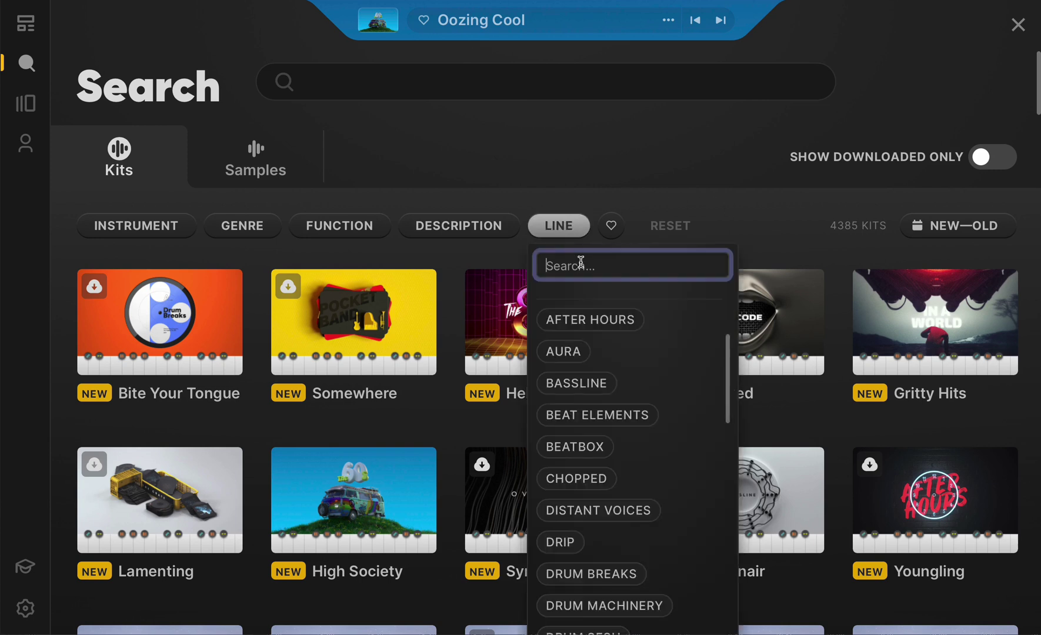
pyautogui.write('beatbox')
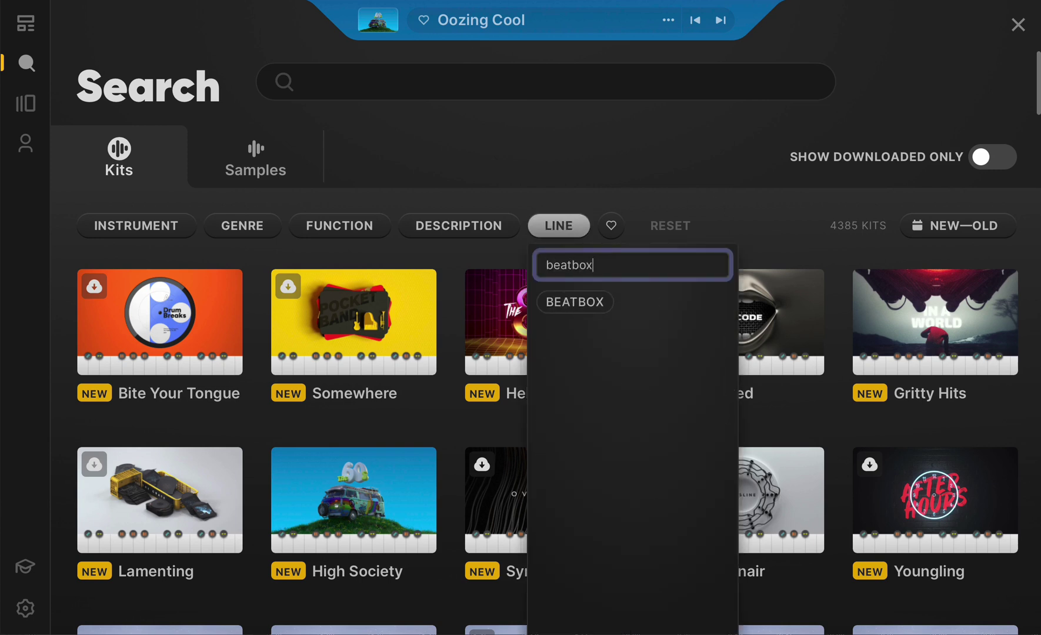
pyautogui.click(572, 306)
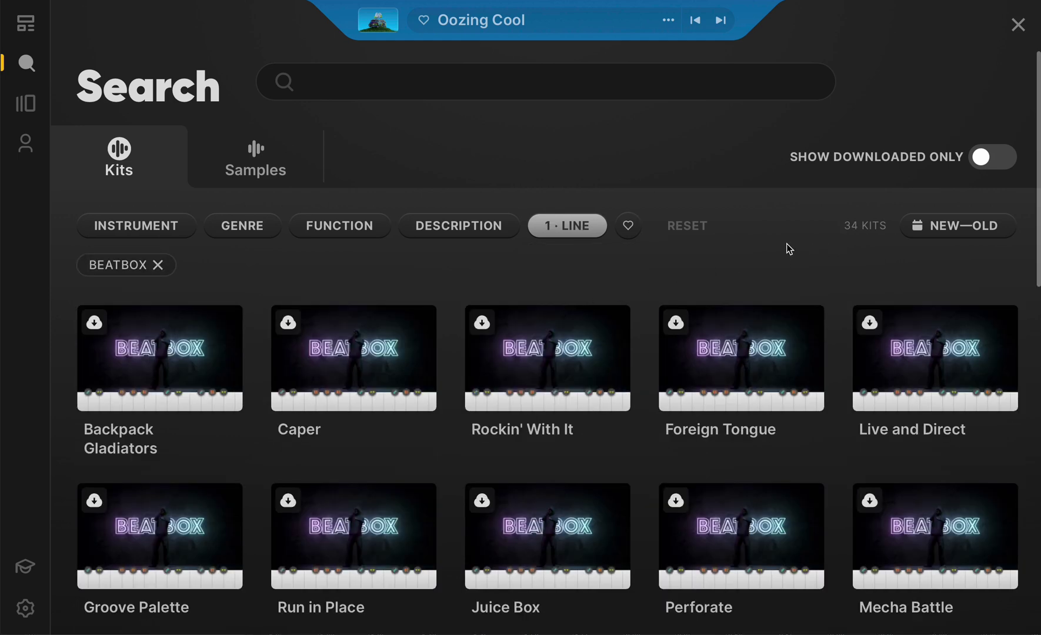
# - Go to the Lines page and scroll down to the Rhythm Culture card
pyautogui.click(31, 106)
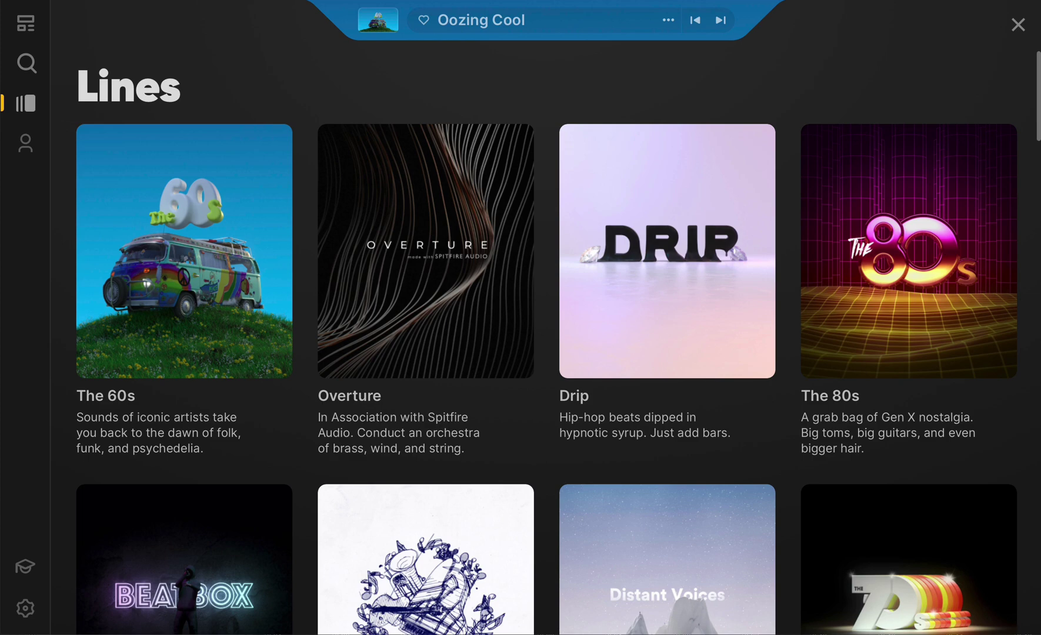
pyautogui.moveTo(1038, 68); pyautogui.dragTo(1029, 465)
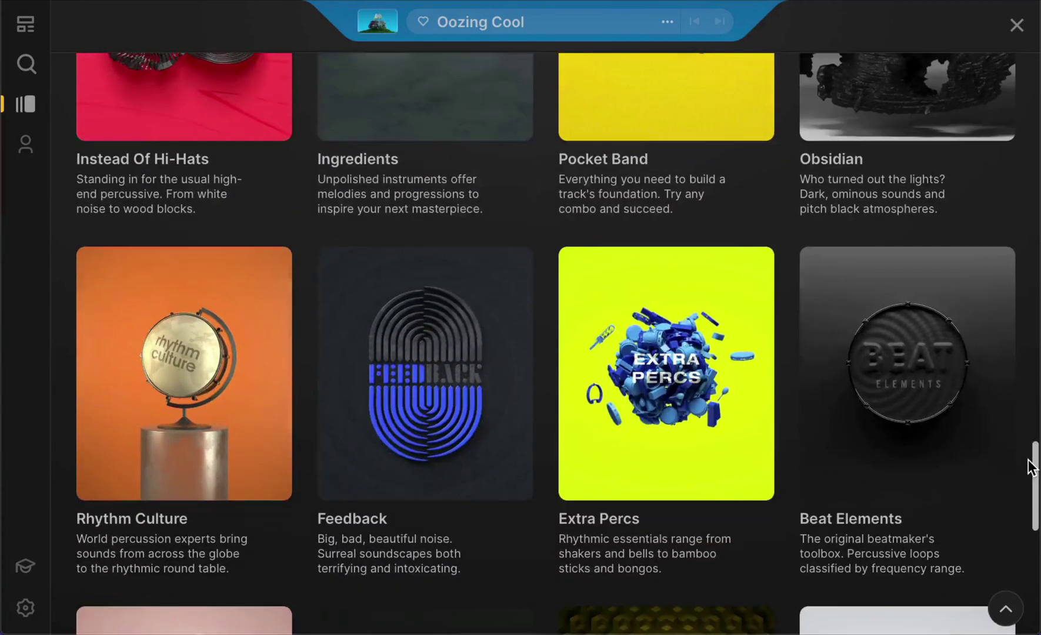
# - Open the Rhythm Culture line and look through its Samples, Kits and filter options
pyautogui.click(244, 370)
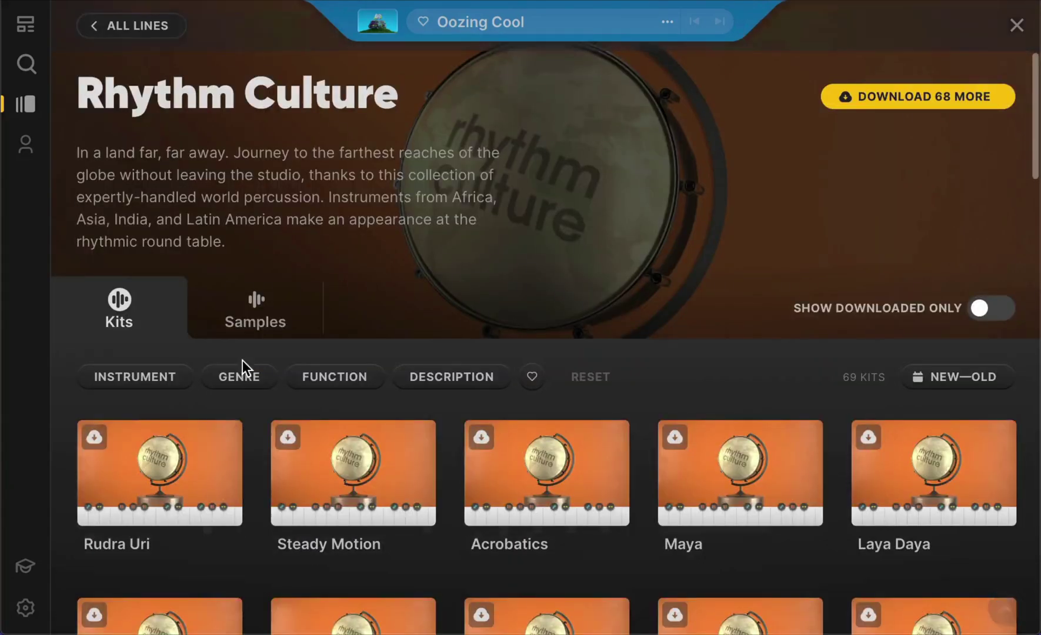
pyautogui.click(247, 324)
pyautogui.click(139, 314)
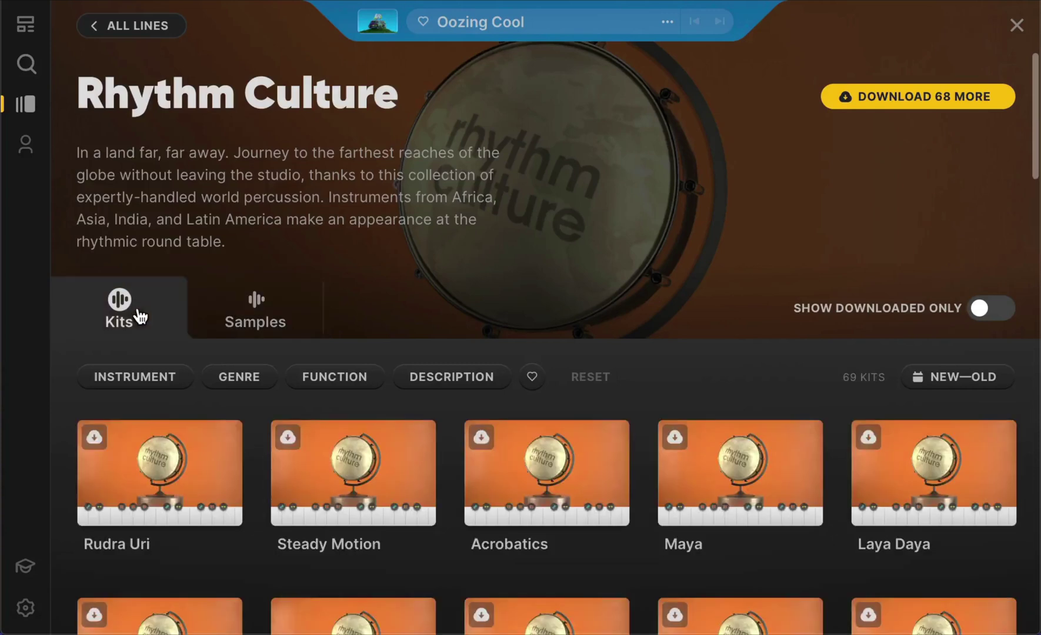
pyautogui.click(157, 382)
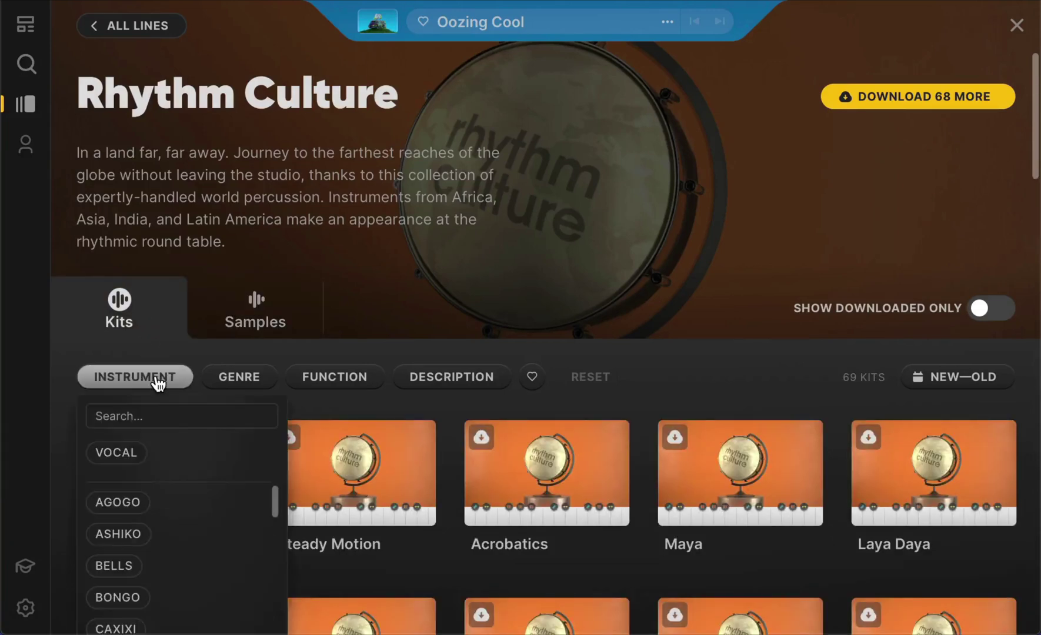
pyautogui.click(248, 376)
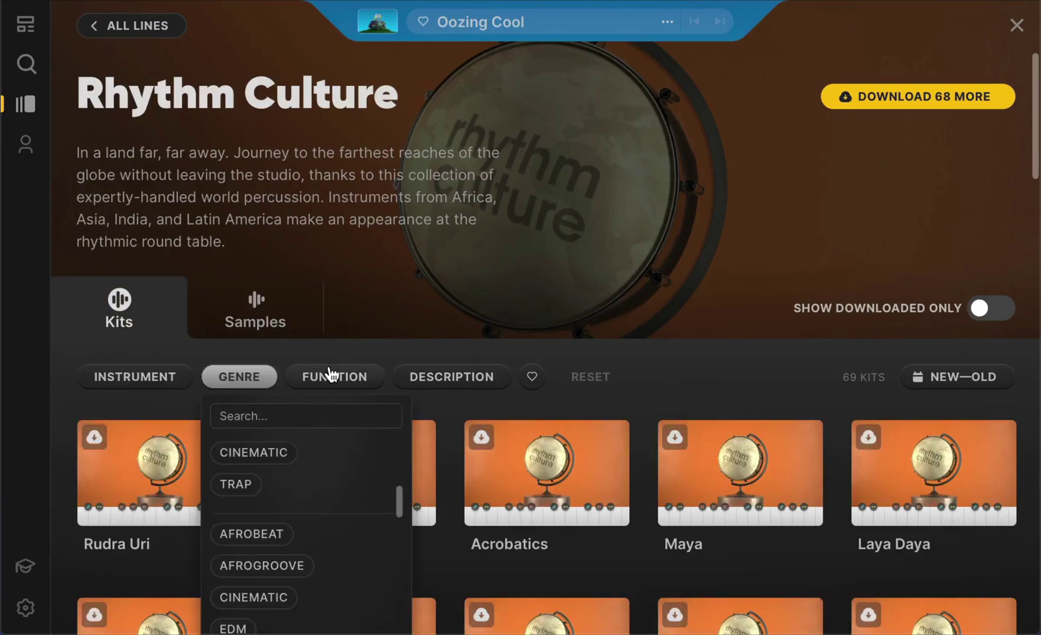
pyautogui.click(332, 374)
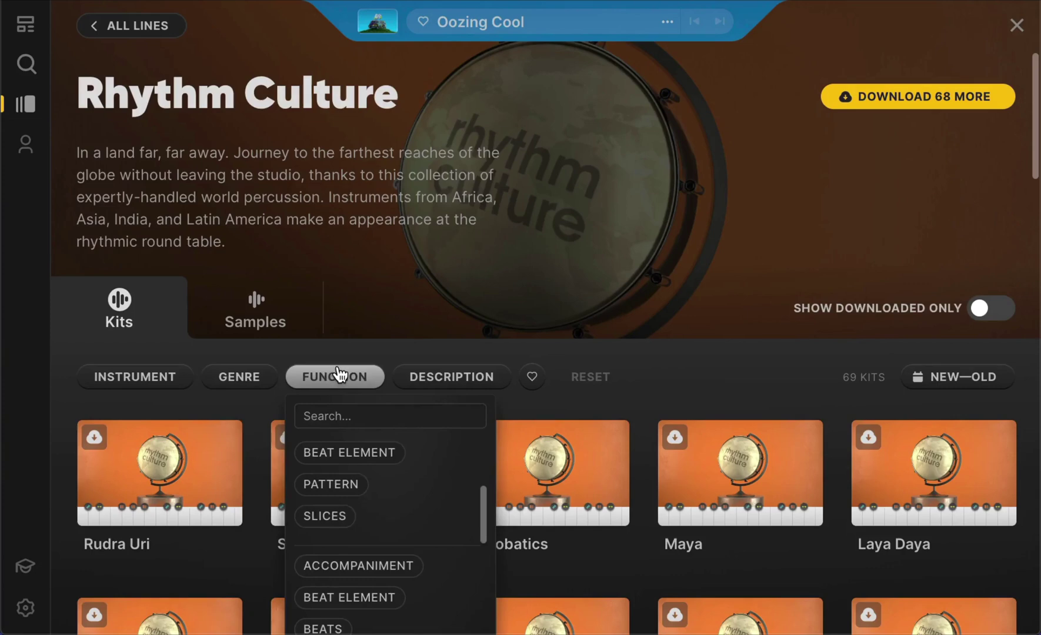
pyautogui.click(695, 363)
# - Download the Chakra's Circle kit and load it to play
pyautogui.scroll(-2, 1035, 117)
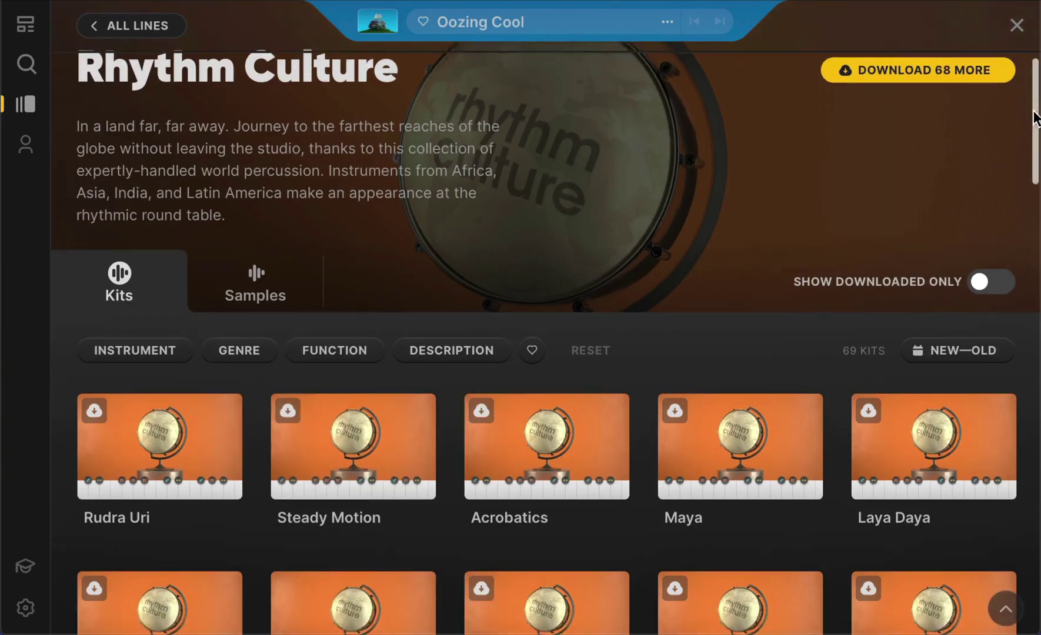
pyautogui.scroll(-5, 1036, 118)
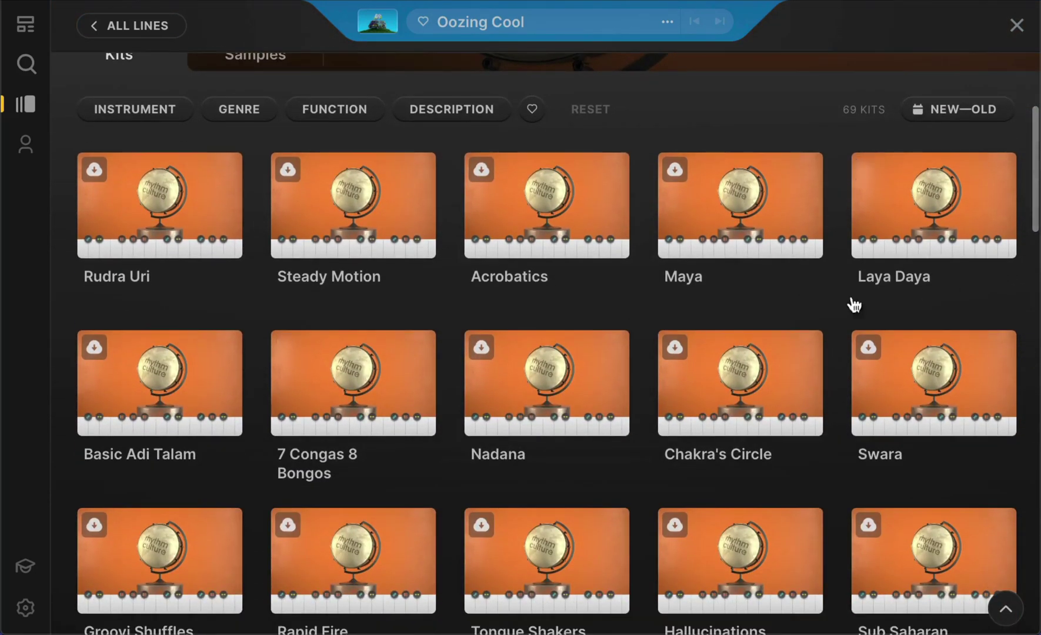
pyautogui.click(717, 357)
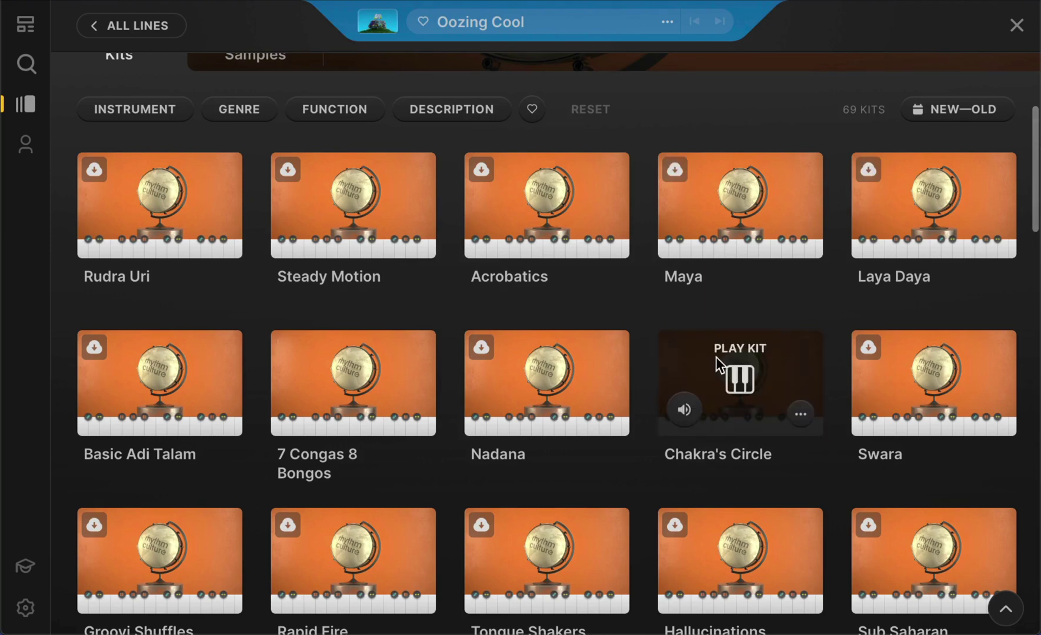
pyautogui.click(716, 357)
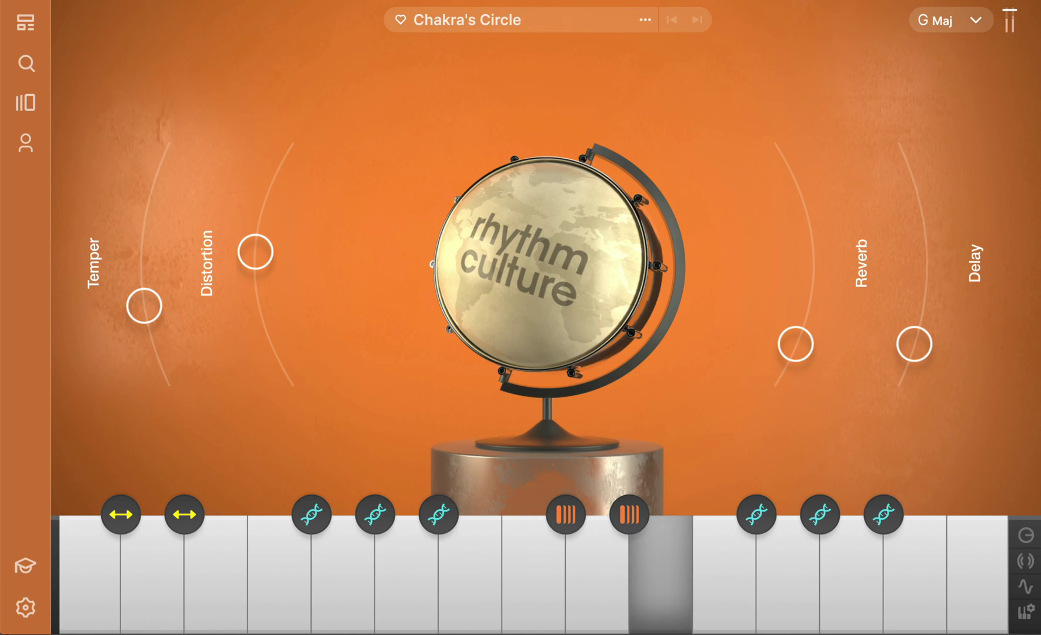